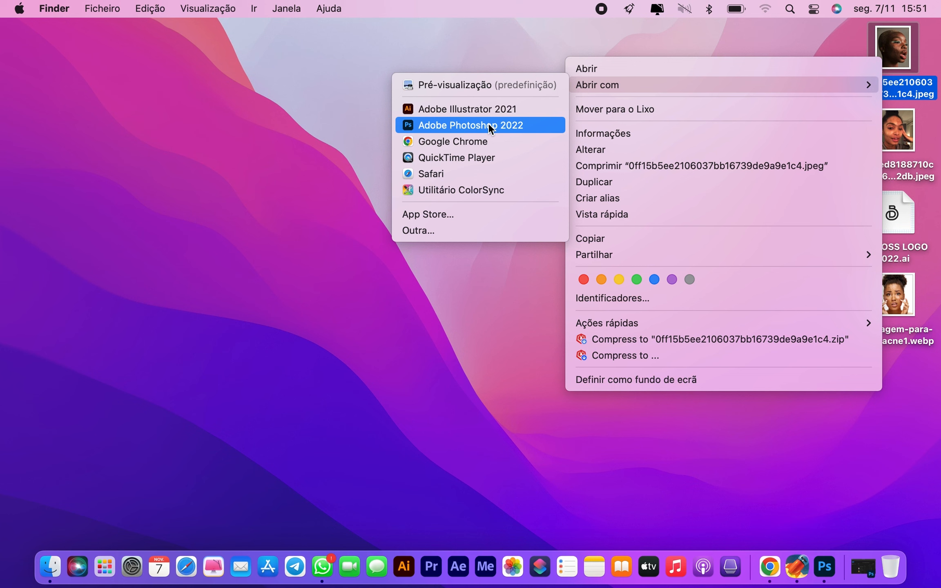
# - Open the first portrait JPEG in Photoshop without colour management and duplicate its background layer
pyautogui.click(489, 127)
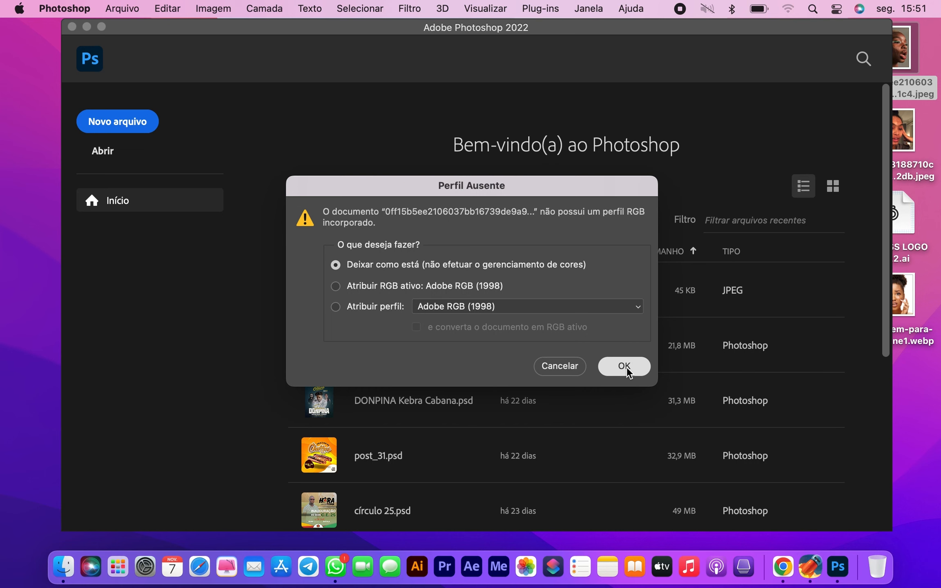
pyautogui.click(625, 367)
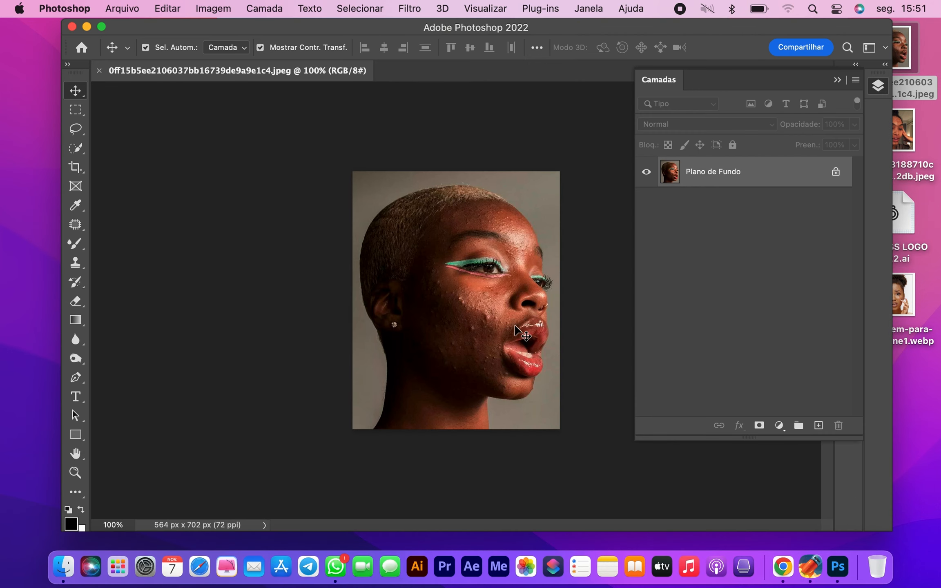
pyautogui.scroll(3, 515, 325)
pyautogui.press('super+j')
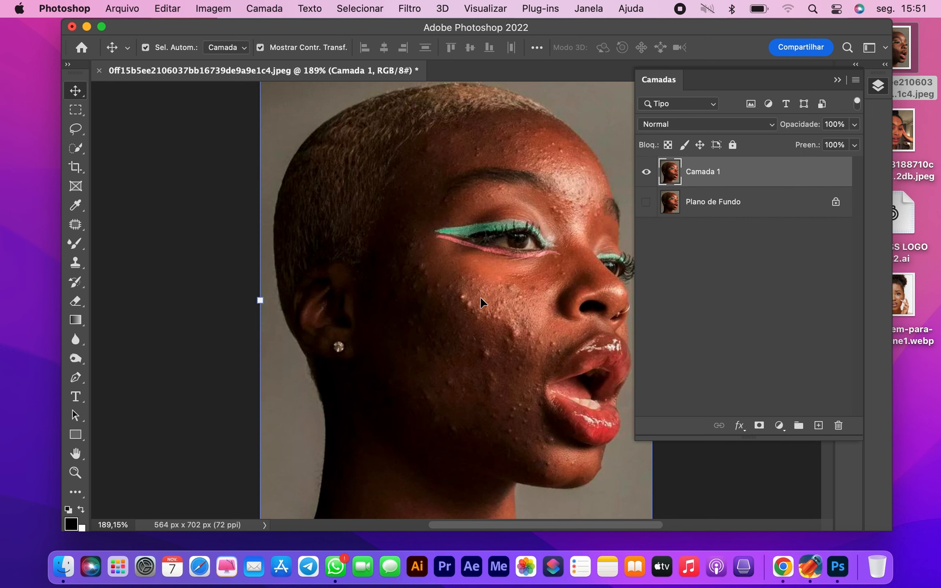
# - Patch out the bumps on the middle and lower cheek with the Patch tool in Normal mode
pyautogui.scroll(4, 481, 299)
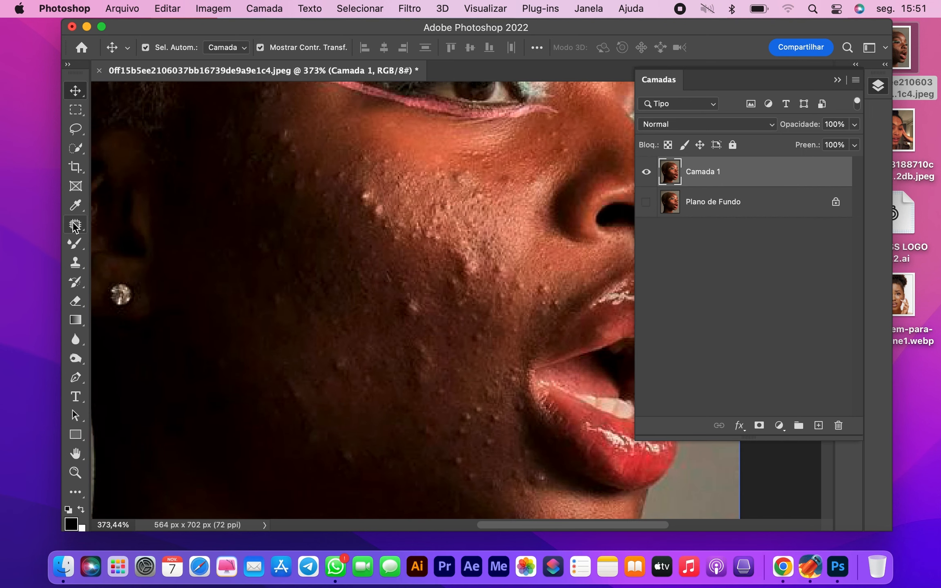
pyautogui.click(74, 226)
pyautogui.scroll(4, 362, 252)
pyautogui.scroll(-3, 361, 252)
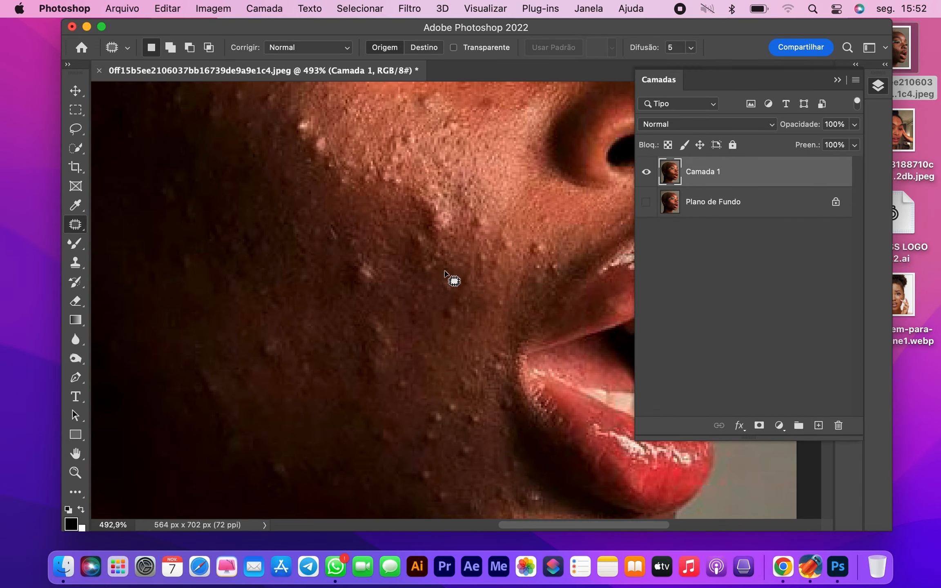
pyautogui.moveTo(468, 224)
pyautogui.mouseDown()
pyautogui.moveTo(443, 235)
pyautogui.moveTo(398, 210)
pyautogui.mouseUp()
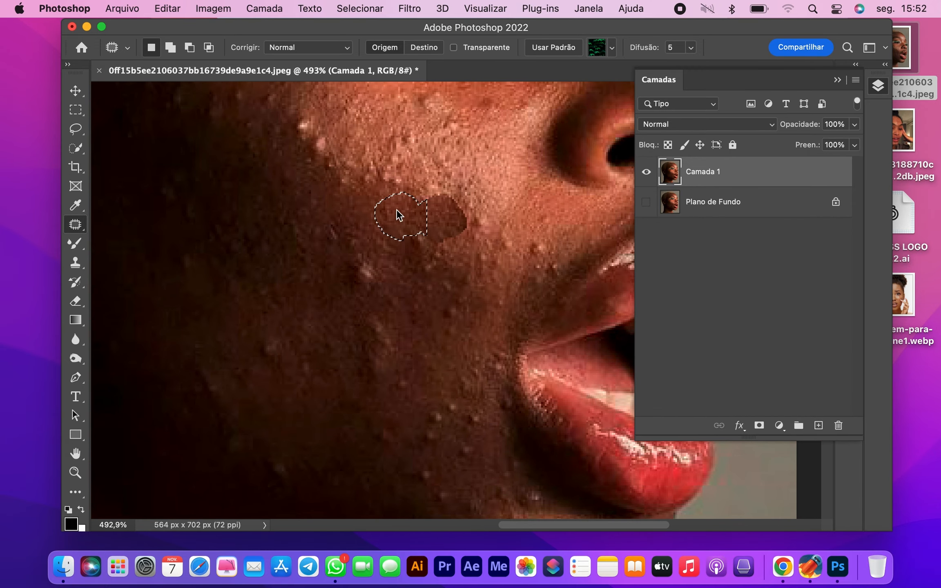
pyautogui.moveTo(425, 256)
pyautogui.mouseDown()
pyautogui.moveTo(432, 223)
pyautogui.moveTo(426, 250)
pyautogui.mouseUp()
pyautogui.moveTo(417, 239); pyautogui.dragTo(393, 225)
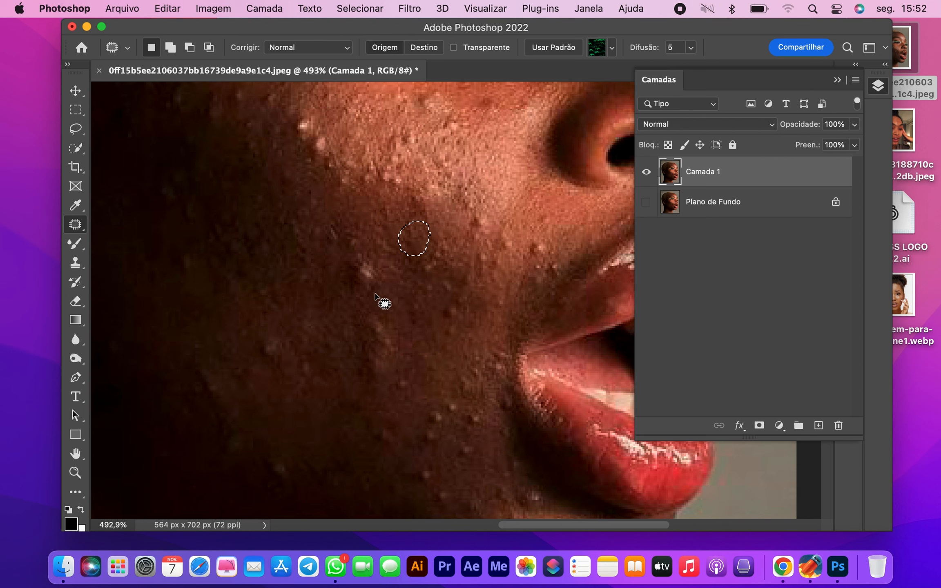
pyautogui.moveTo(376, 293)
pyautogui.mouseDown()
pyautogui.moveTo(369, 254)
pyautogui.moveTo(387, 351)
pyautogui.moveTo(367, 350)
pyautogui.mouseUp()
pyautogui.click(361, 350)
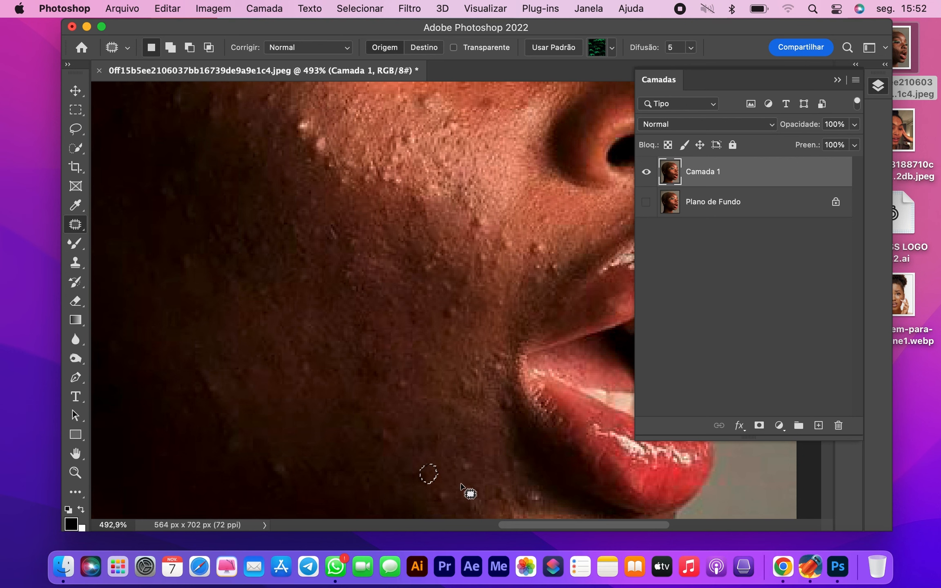
# - Patch the blemishes along the outer edge of the upper cheek with clean nearby skin
pyautogui.scroll(3, 470, 409)
pyautogui.moveTo(484, 296); pyautogui.dragTo(473, 319)
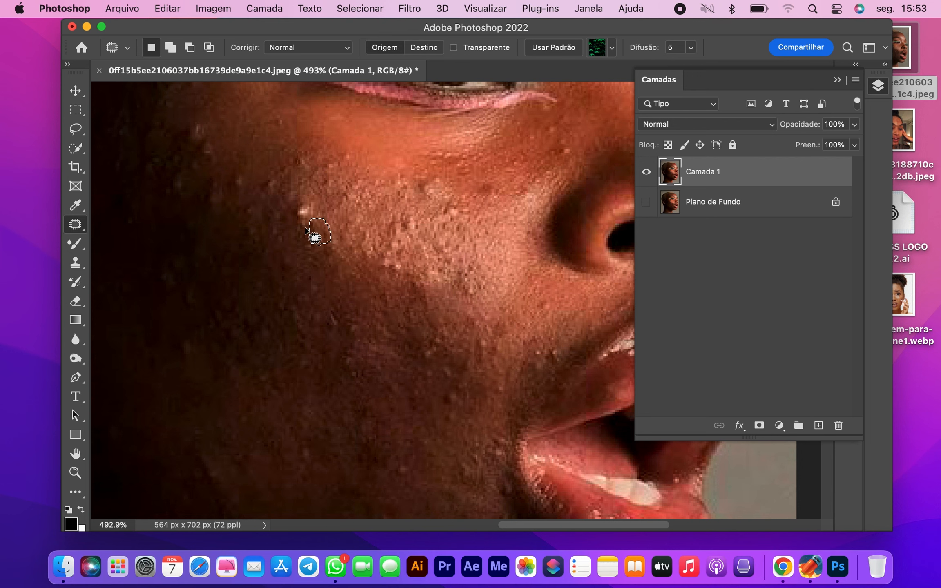
pyautogui.scroll(3, 332, 241)
pyautogui.scroll(5, 331, 241)
pyautogui.moveTo(295, 107); pyautogui.dragTo(292, 112)
pyautogui.moveTo(320, 146)
pyautogui.mouseDown()
pyautogui.moveTo(344, 168)
pyautogui.moveTo(388, 200)
pyautogui.mouseUp()
pyautogui.click(319, 171)
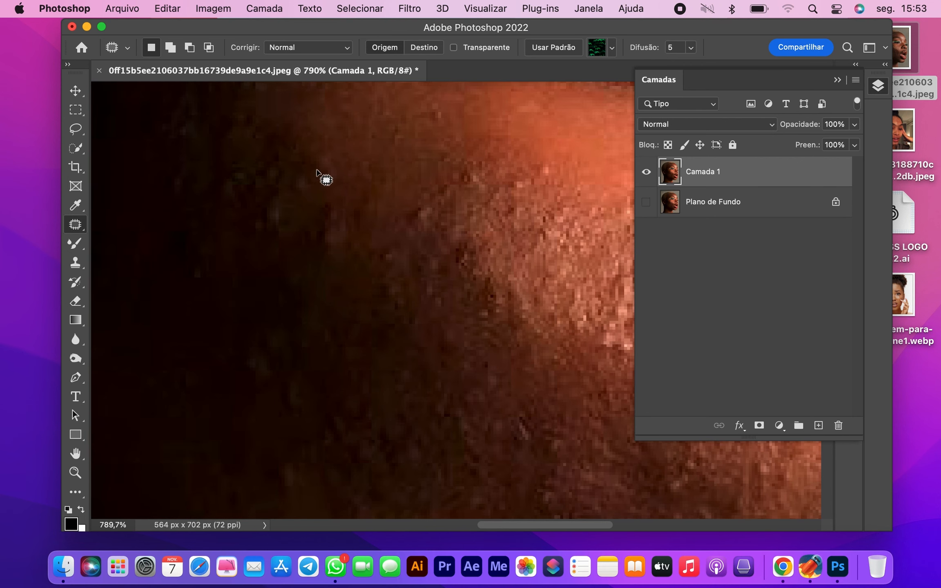
# - Patch the small spots on the shadowed side of the face and on the cheek below the eye
pyautogui.moveTo(279, 217); pyautogui.dragTo(254, 214)
pyautogui.moveTo(253, 190); pyautogui.dragTo(241, 326)
pyautogui.moveTo(425, 205); pyautogui.dragTo(427, 209)
pyautogui.scroll(-4, 529, 307)
pyautogui.click(456, 163)
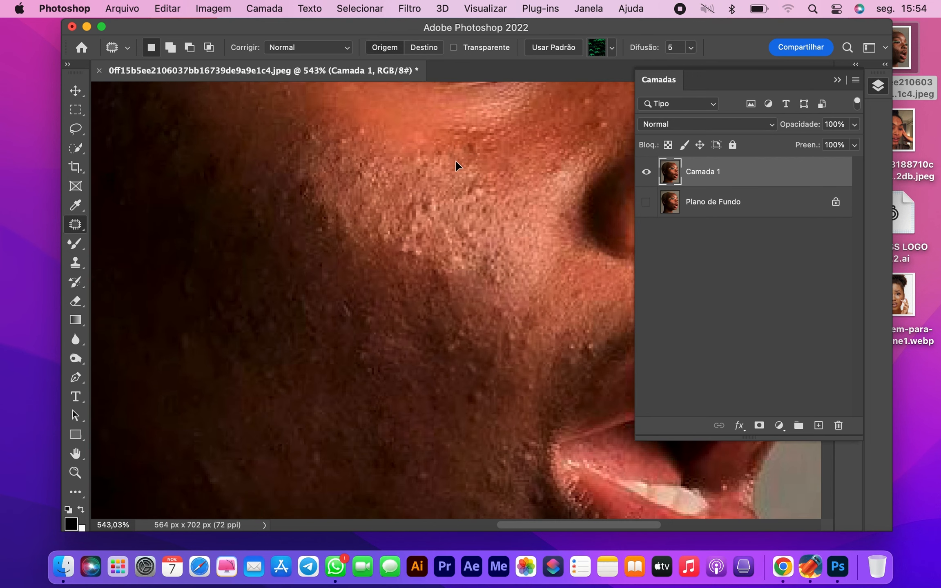
pyautogui.moveTo(356, 121); pyautogui.dragTo(361, 123)
pyautogui.moveTo(360, 145); pyautogui.dragTo(324, 159)
pyautogui.moveTo(415, 262)
pyautogui.mouseDown()
pyautogui.moveTo(394, 238)
pyautogui.moveTo(414, 260)
pyautogui.mouseUp()
pyautogui.moveTo(484, 412); pyautogui.dragTo(489, 404)
# - Patch the remaining blemishes along the jawline, chin and lower cheek
pyautogui.scroll(-6, 489, 405)
pyautogui.moveTo(421, 380)
pyautogui.mouseDown()
pyautogui.moveTo(415, 388)
pyautogui.moveTo(423, 382)
pyautogui.mouseUp()
pyautogui.moveTo(347, 274); pyautogui.dragTo(350, 270)
pyautogui.moveTo(231, 242)
pyautogui.mouseDown()
pyautogui.moveTo(247, 224)
pyautogui.moveTo(233, 241)
pyautogui.mouseUp()
pyautogui.moveTo(255, 179); pyautogui.dragTo(261, 173)
pyautogui.scroll(-2, 414, 304)
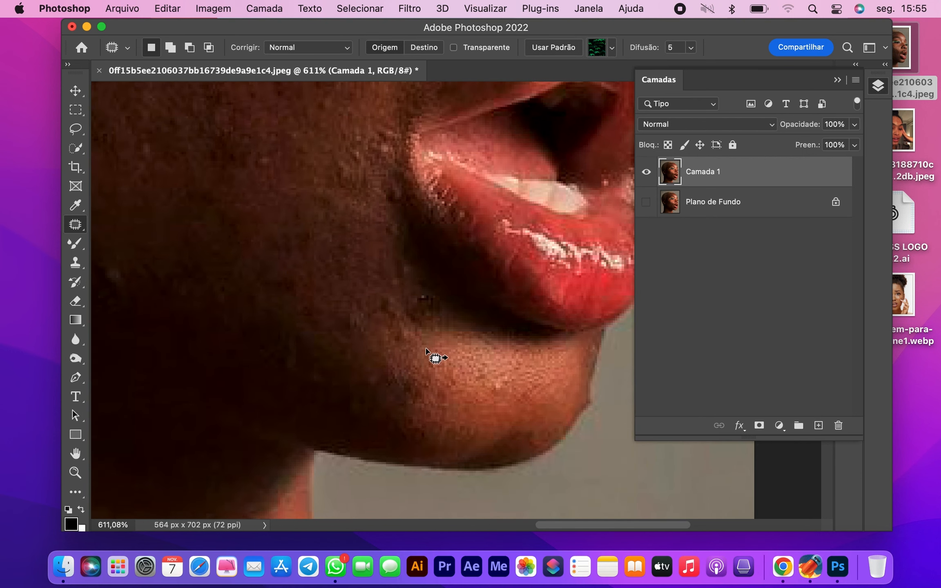
pyautogui.hscroll(-5, 394, 319)
pyautogui.moveTo(265, 289)
pyautogui.mouseDown()
pyautogui.moveTo(268, 281)
pyautogui.moveTo(266, 288)
pyautogui.mouseUp()
pyautogui.moveTo(254, 267); pyautogui.dragTo(203, 239)
# - Patch the blemishes on the forehead, between the eyebrows and beside the nose
pyautogui.scroll(-5, 293, 243)
pyautogui.scroll(5, 360, 262)
pyautogui.hscroll(3, 360, 261)
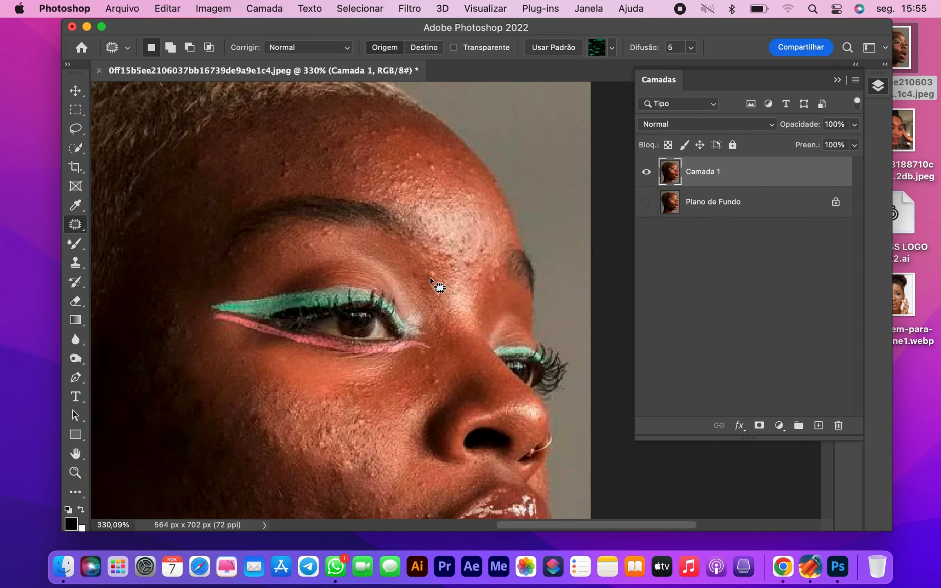
pyautogui.moveTo(174, 336)
pyautogui.mouseDown()
pyautogui.moveTo(181, 311)
pyautogui.moveTo(174, 336)
pyautogui.mouseUp()
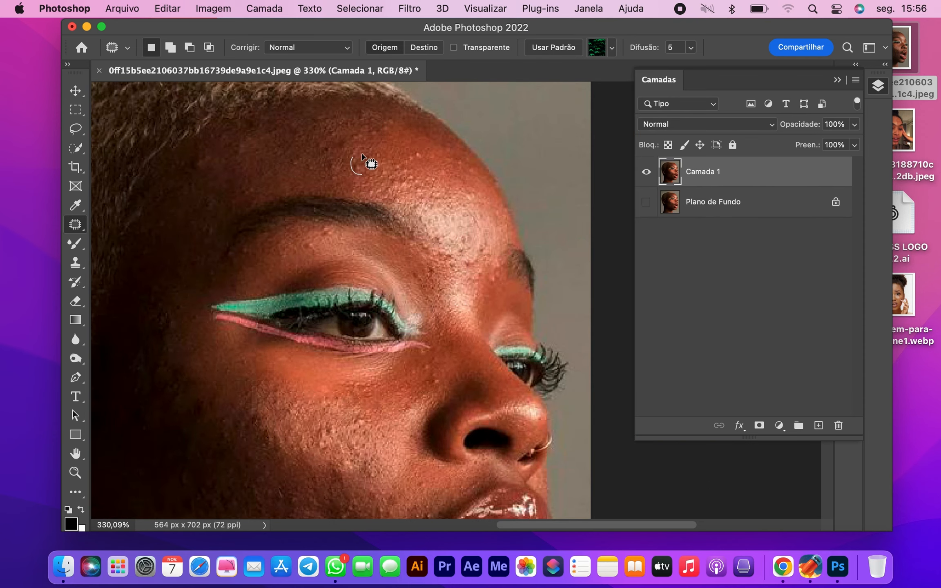
pyautogui.moveTo(423, 392); pyautogui.dragTo(447, 374)
pyautogui.moveTo(488, 268); pyautogui.dragTo(469, 290)
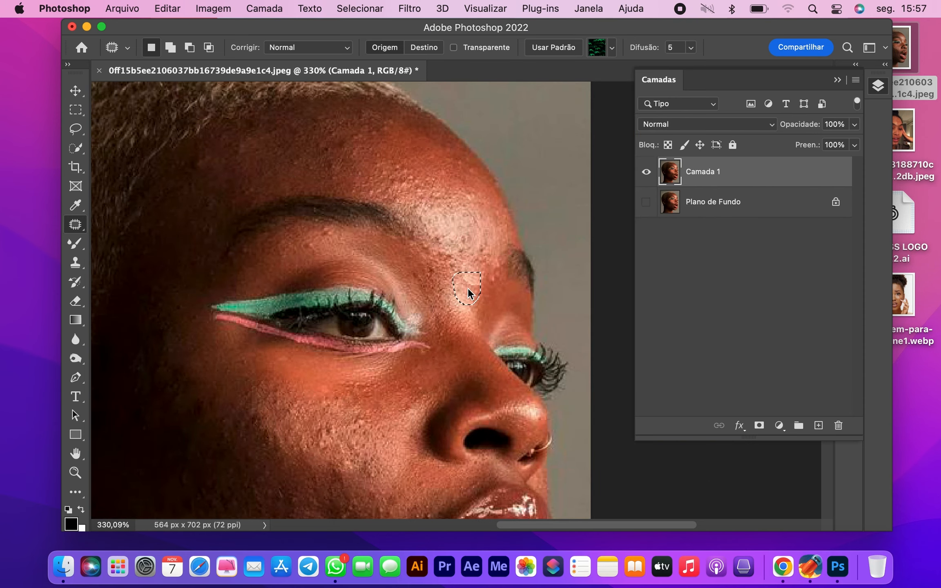
pyautogui.moveTo(445, 251)
pyautogui.mouseDown()
pyautogui.moveTo(433, 244)
pyautogui.moveTo(449, 252)
pyautogui.mouseUp()
pyautogui.moveTo(417, 174); pyautogui.dragTo(402, 190)
pyautogui.hscroll(-4, 382, 164)
pyautogui.moveTo(380, 133); pyautogui.dragTo(403, 141)
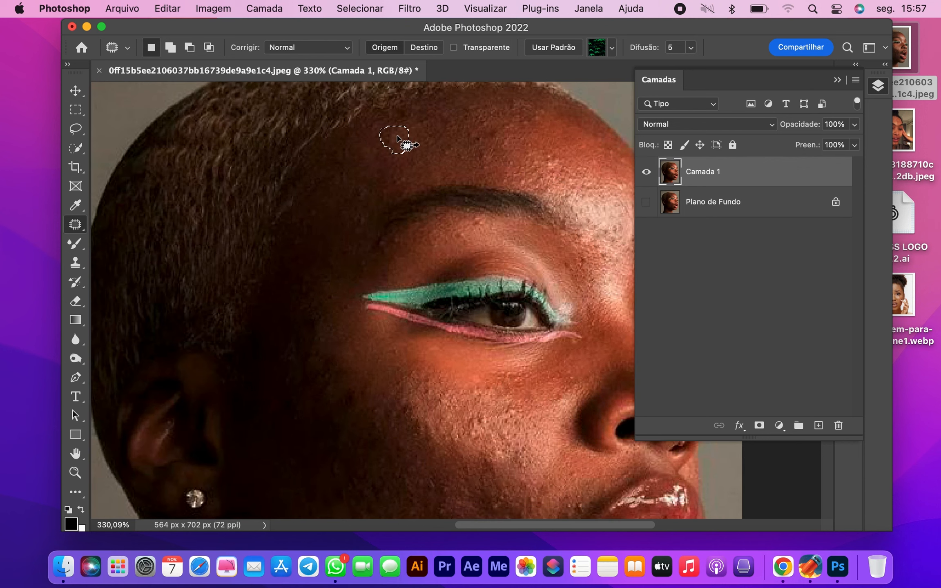
# - Smooth the uneven patches on the cheek between the ear and the mouth corner
pyautogui.scroll(-5, 402, 141)
pyautogui.moveTo(491, 298)
pyautogui.mouseDown()
pyautogui.moveTo(476, 328)
pyautogui.moveTo(420, 319)
pyautogui.mouseUp()
pyautogui.moveTo(380, 302); pyautogui.dragTo(391, 313)
pyautogui.moveTo(432, 410); pyautogui.dragTo(435, 390)
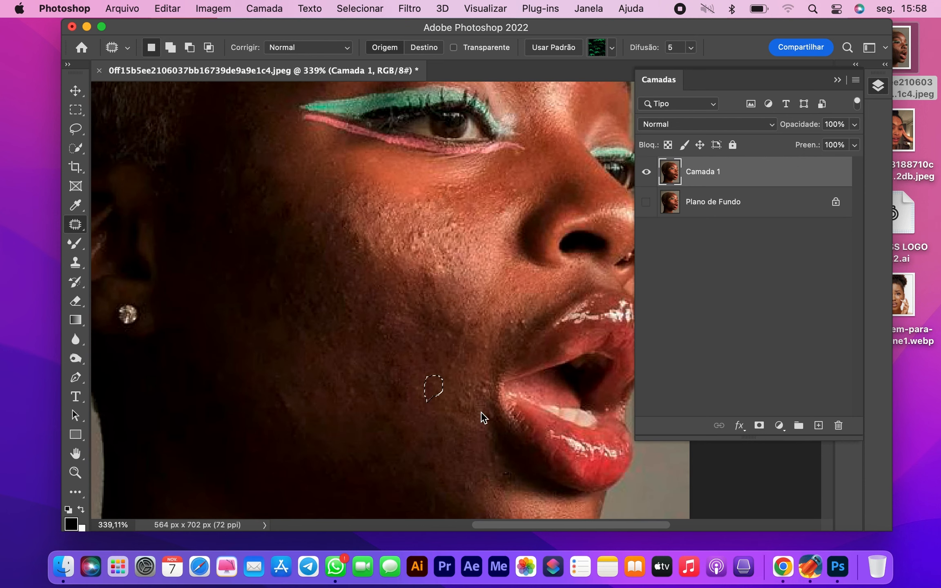
pyautogui.moveTo(479, 412); pyautogui.dragTo(470, 392)
# - Patch the leftover marks on the cheek and the skin above the upper lip
pyautogui.scroll(-4, 409, 329)
pyautogui.scroll(5, 408, 329)
pyautogui.moveTo(497, 245); pyautogui.dragTo(496, 265)
pyautogui.scroll(5, 416, 212)
pyautogui.scroll(-6, 374, 321)
pyautogui.moveTo(355, 312)
pyautogui.mouseDown()
pyautogui.moveTo(372, 321)
pyautogui.moveTo(373, 268)
pyautogui.mouseUp()
pyautogui.scroll(-3, 373, 267)
pyautogui.moveTo(411, 147); pyautogui.dragTo(408, 166)
pyautogui.scroll(-6, 421, 162)
pyautogui.moveTo(292, 261); pyautogui.dragTo(286, 258)
pyautogui.scroll(5, 440, 275)
pyautogui.moveTo(491, 151); pyautogui.dragTo(508, 127)
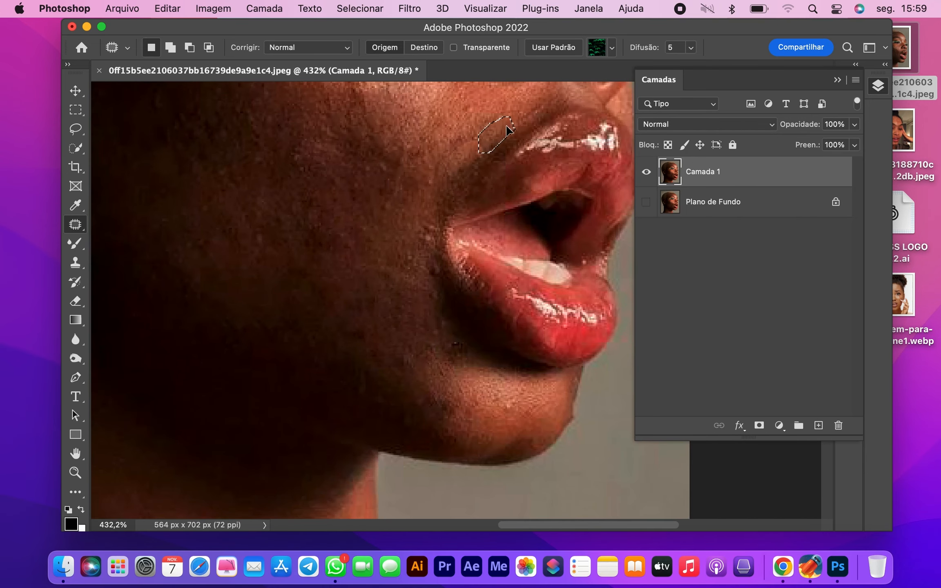
# - Patch the spots around the mouth corner and the dark mark below the lower lip
pyautogui.moveTo(428, 175); pyautogui.dragTo(425, 196)
pyautogui.moveTo(421, 225); pyautogui.dragTo(441, 286)
pyautogui.moveTo(457, 355)
pyautogui.mouseDown()
pyautogui.moveTo(453, 323)
pyautogui.moveTo(458, 347)
pyautogui.mouseUp()
pyautogui.moveTo(431, 306); pyautogui.dragTo(444, 305)
pyautogui.moveTo(398, 373); pyautogui.dragTo(420, 365)
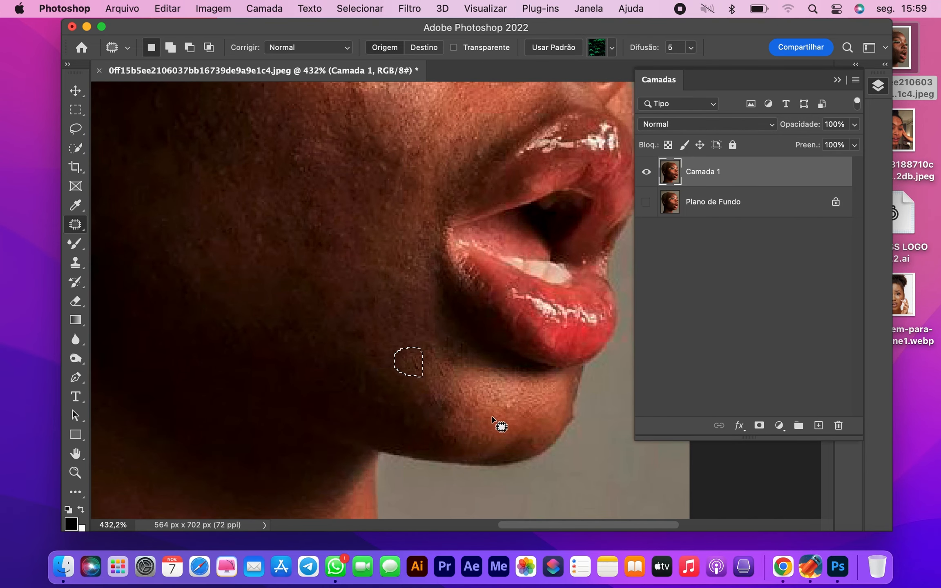
# - Patch the last uneven areas in the middle of the cheek and clear the selection
pyautogui.scroll(-5, 457, 425)
pyautogui.moveTo(329, 242)
pyautogui.mouseDown()
pyautogui.moveTo(345, 244)
pyautogui.moveTo(324, 223)
pyautogui.mouseUp()
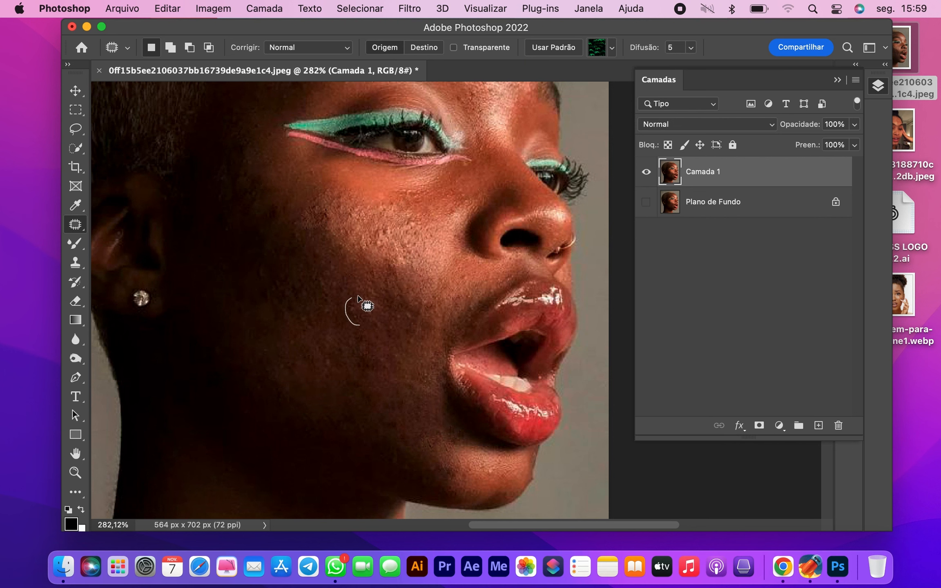
pyautogui.moveTo(358, 299); pyautogui.dragTo(368, 315)
pyautogui.scroll(-2, 409, 323)
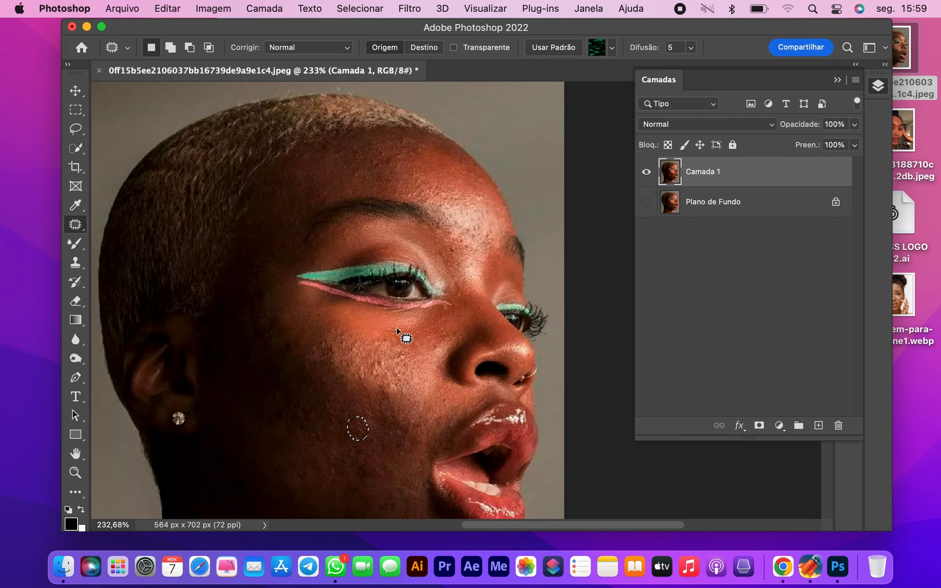
pyautogui.scroll(-2, 398, 330)
pyautogui.press('v')
pyautogui.press('super+d')
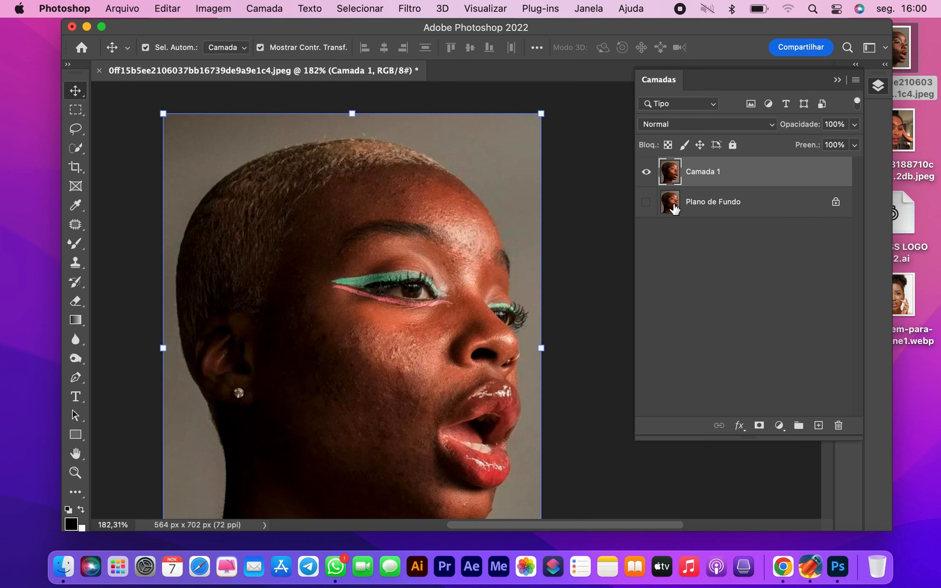
# - Duplicate the retouched layer, hide the copy, show the background and select Camada 1
pyautogui.click(647, 172)
pyautogui.click(647, 172)
pyautogui.press('super+j')
pyautogui.click(746, 205)
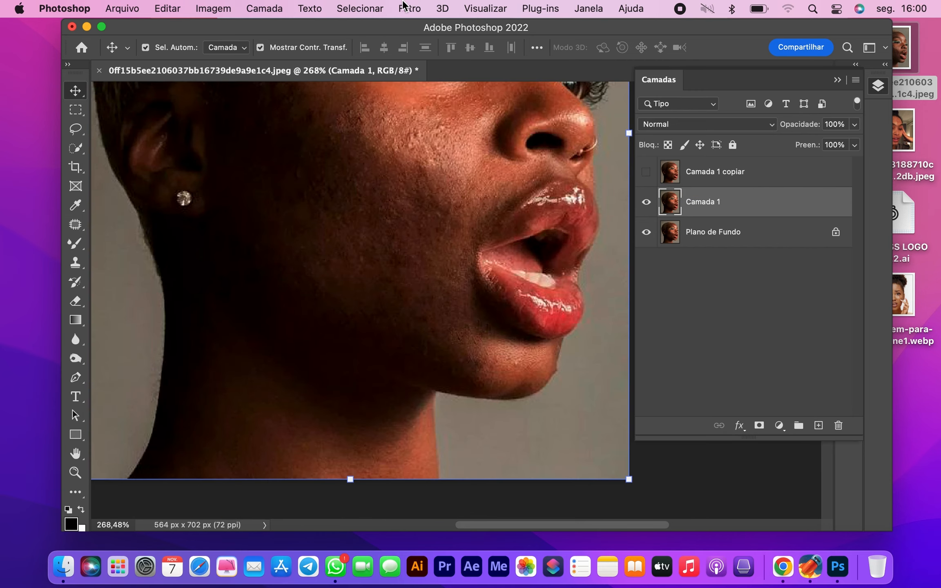
# - Apply a Gaussian Blur to Camada 1 with a radius slightly below 1.3 pixels
pyautogui.click(416, 9)
pyautogui.moveTo(469, 200)
pyautogui.click(772, 275)
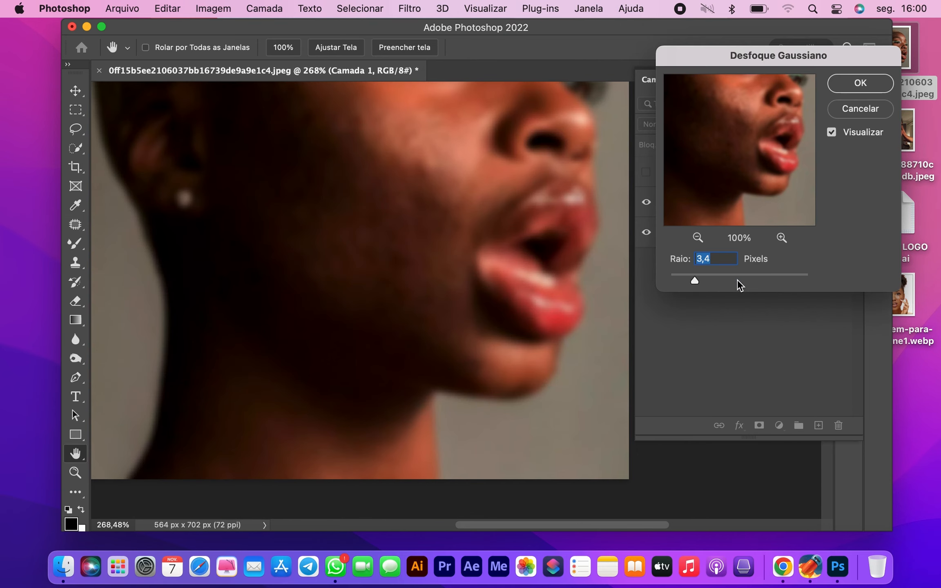
pyautogui.moveTo(687, 277); pyautogui.dragTo(680, 277)
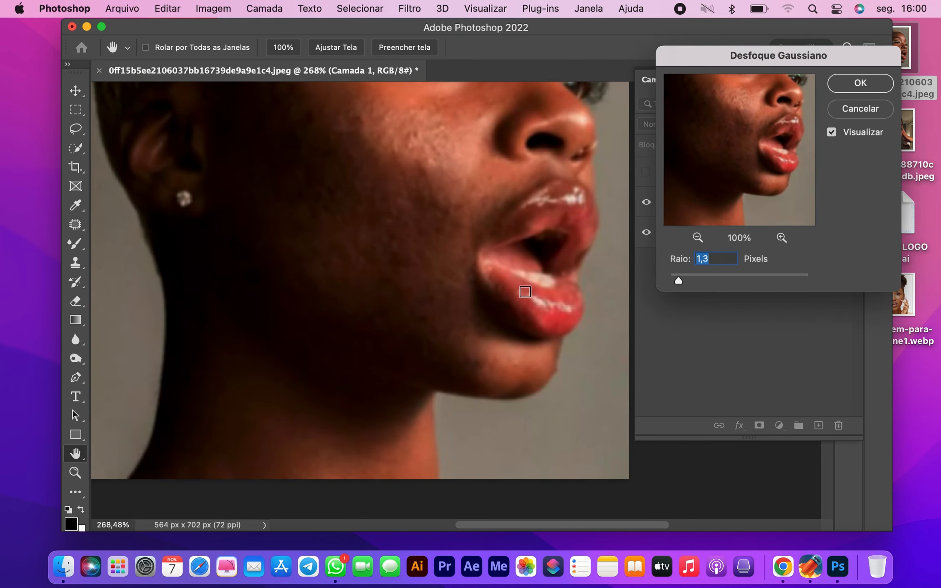
pyautogui.scroll(5, 526, 293)
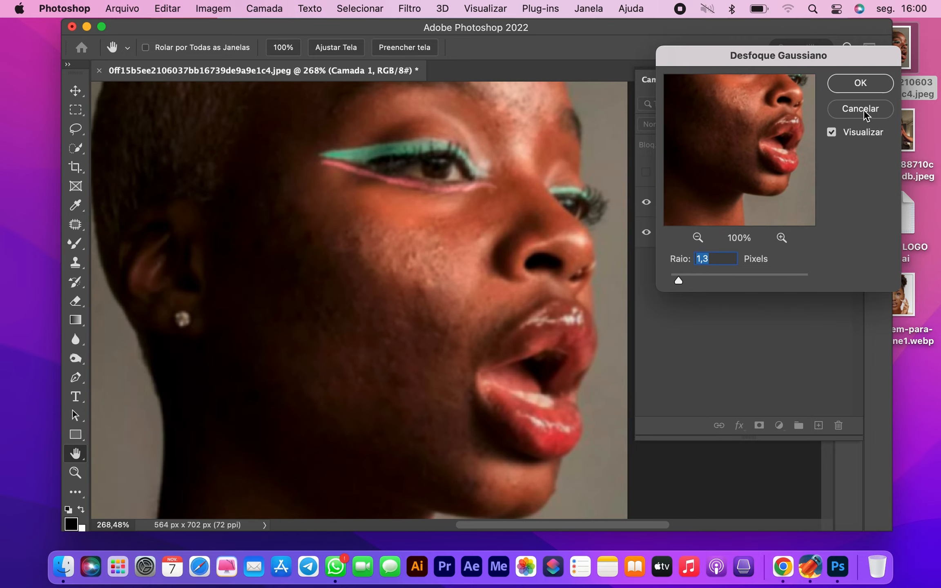
pyautogui.press('Down')
pyautogui.press('Down')
pyautogui.click(860, 84)
# - Fit the portrait to the window, then show and select the layer Camada 1 copiar
pyautogui.press('v')
pyautogui.press('super+0')
pyautogui.click(646, 172)
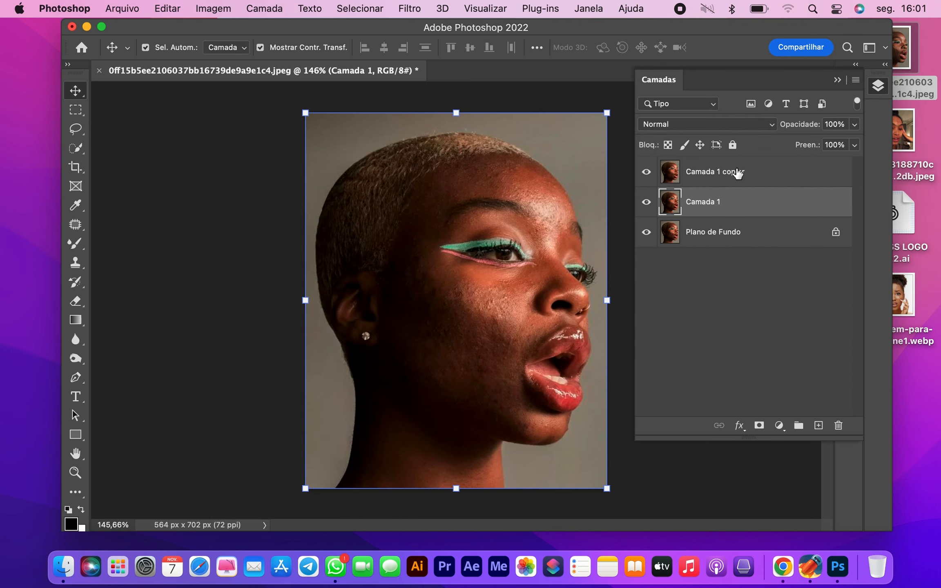
pyautogui.click(735, 173)
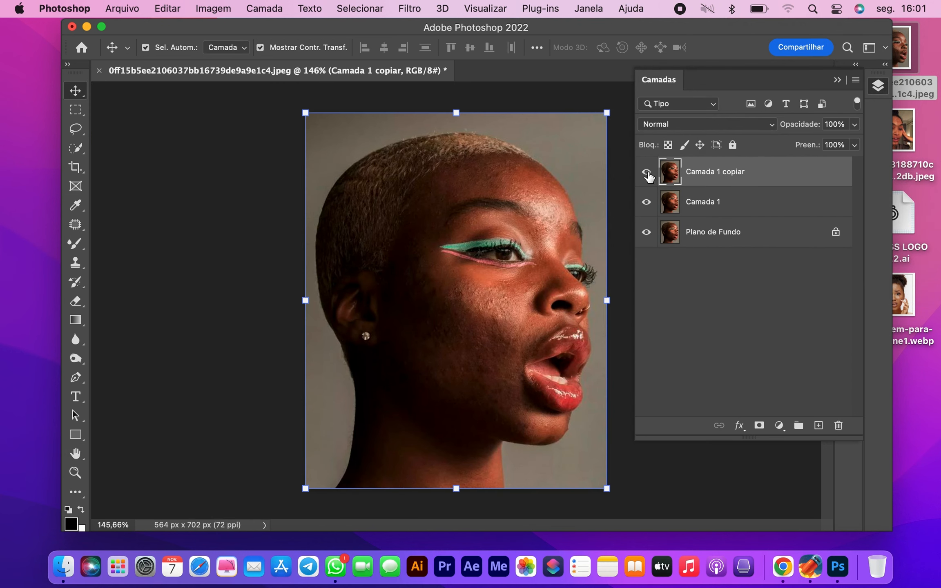
# - Use Apply Image on Camada 1 copiar with source layer Camada 1, RGB channel, Subtrair blending, 100% opacity, scale 2 and offset 128
pyautogui.click(213, 8)
pyautogui.click(238, 216)
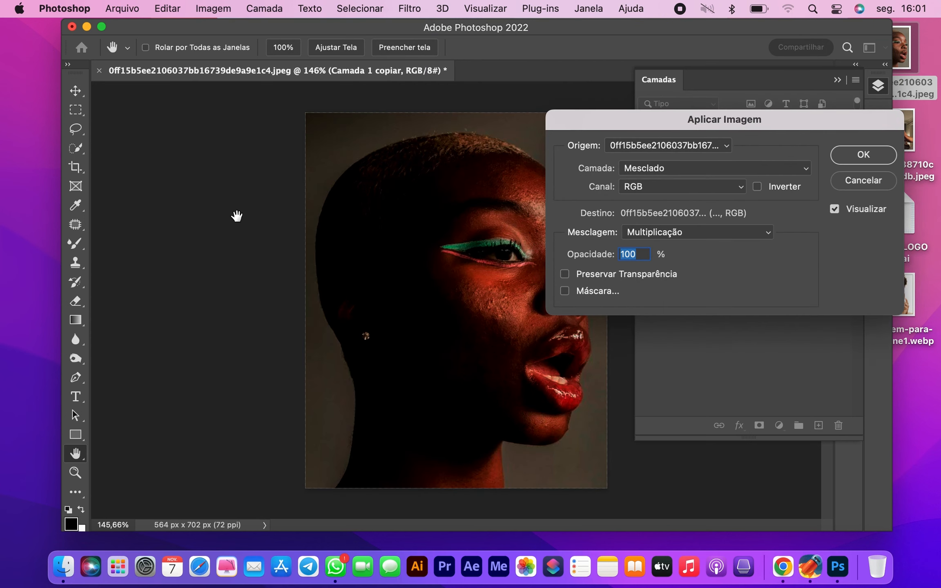
pyautogui.click(675, 241)
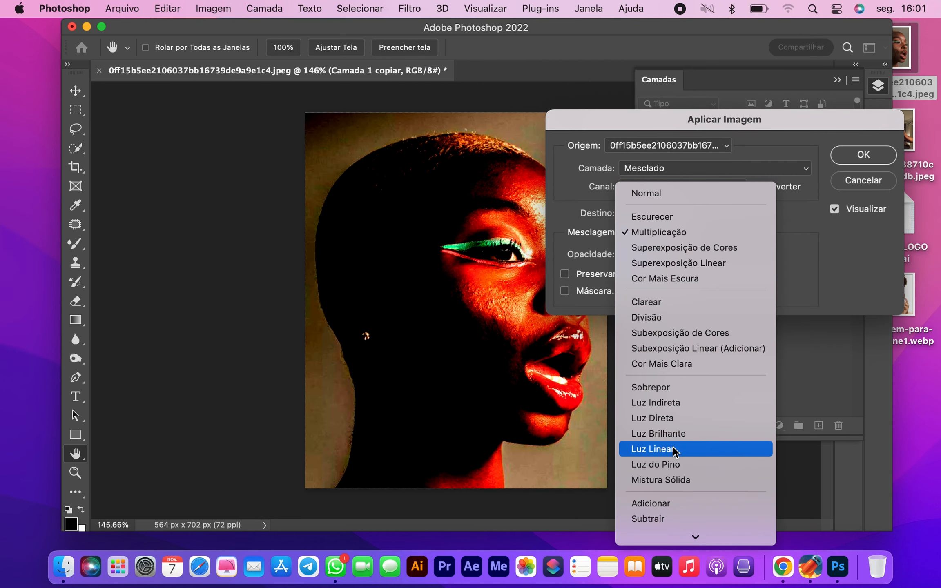
pyautogui.click(674, 449)
pyautogui.click(670, 168)
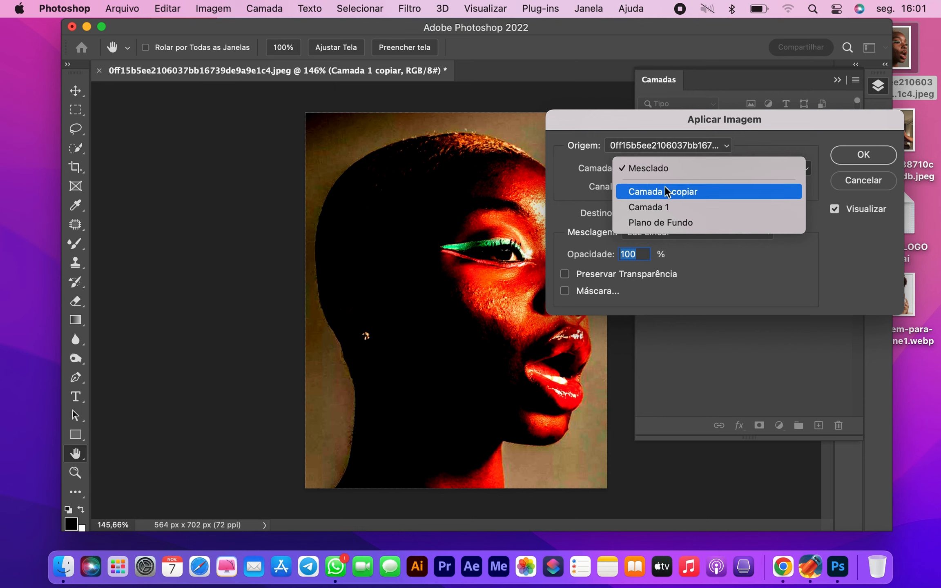
pyautogui.click(664, 209)
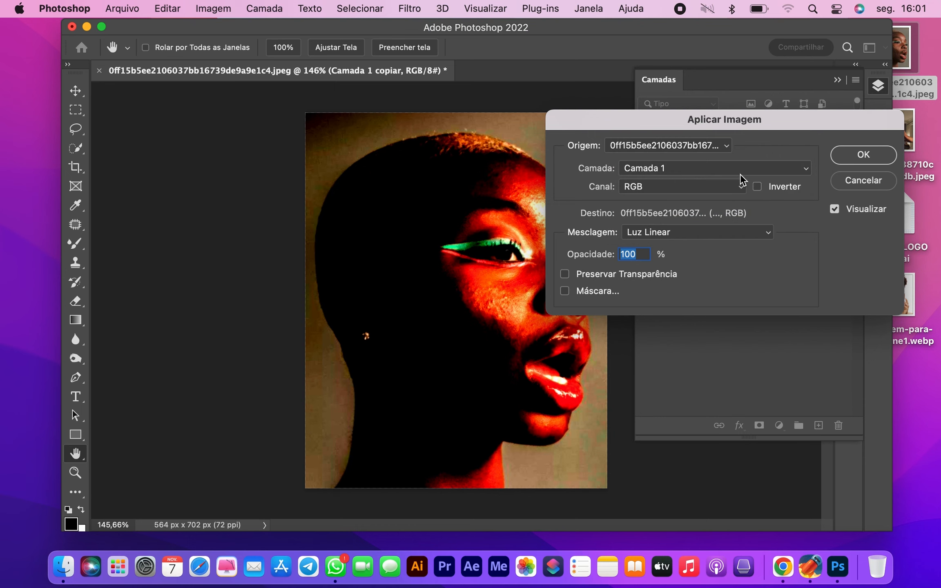
pyautogui.moveTo(759, 115); pyautogui.dragTo(677, 50)
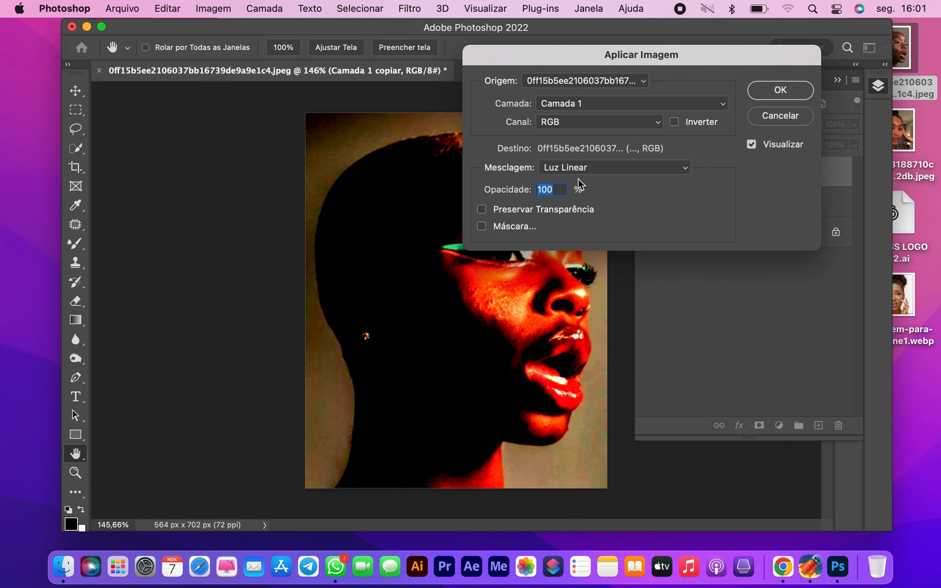
pyautogui.click(588, 168)
pyautogui.click(581, 232)
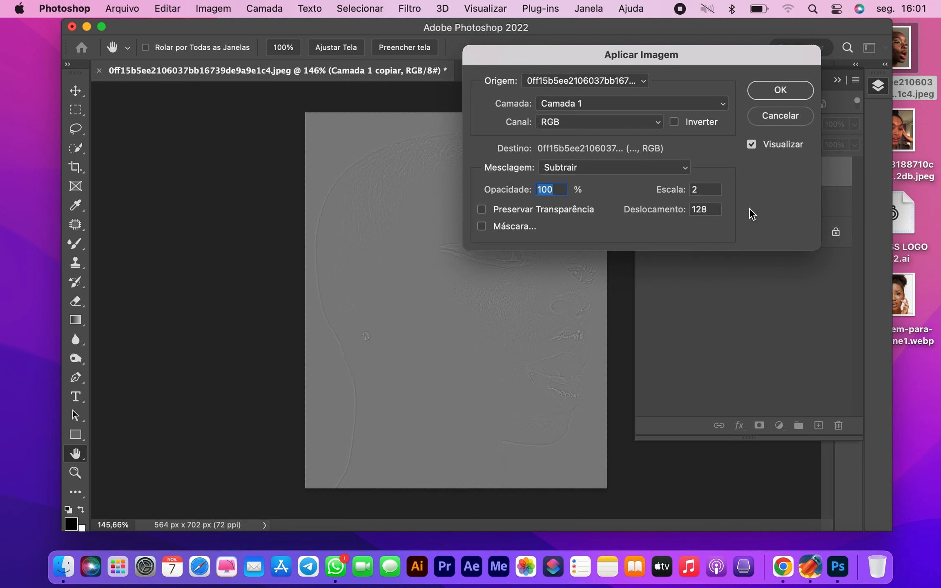
pyautogui.click(803, 86)
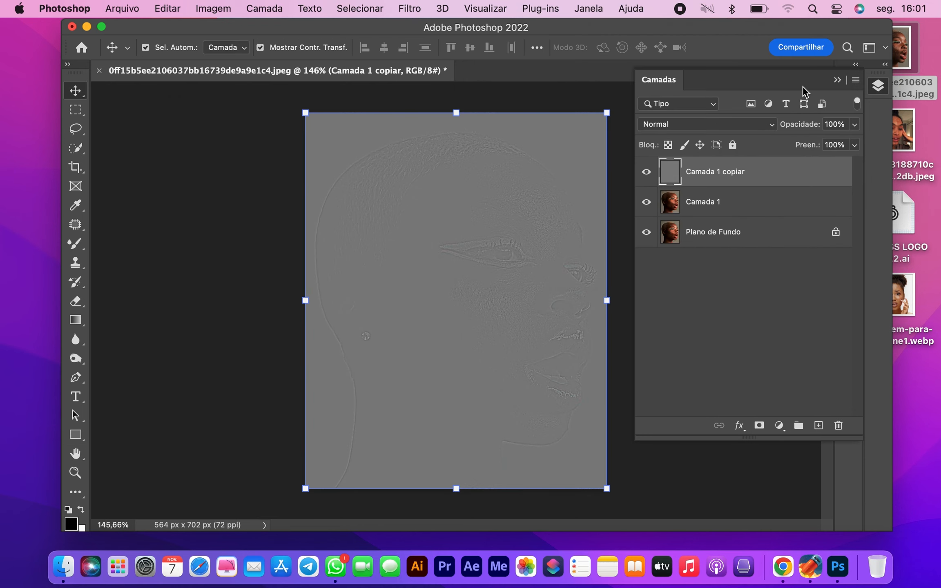
# - Set the blend mode of Camada 1 copiar to Luz Linear
pyautogui.scroll(3, 569, 263)
pyautogui.click(707, 124)
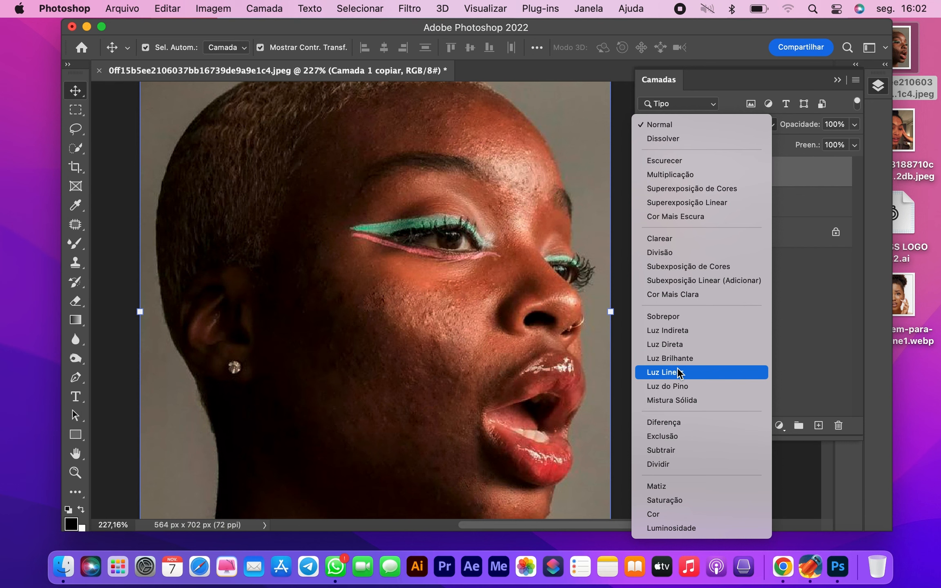
pyautogui.click(680, 371)
pyautogui.scroll(-3, 410, 362)
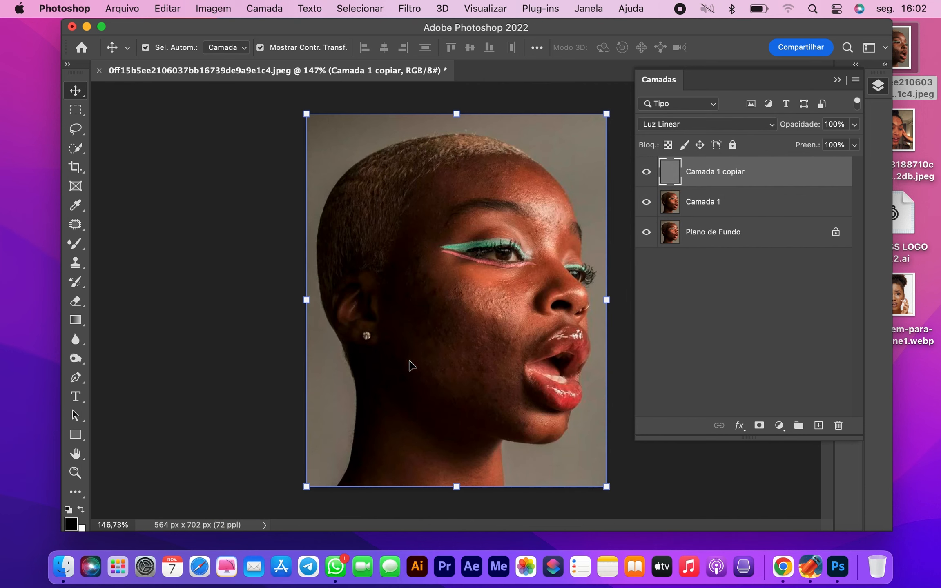
pyautogui.scroll(4, 514, 311)
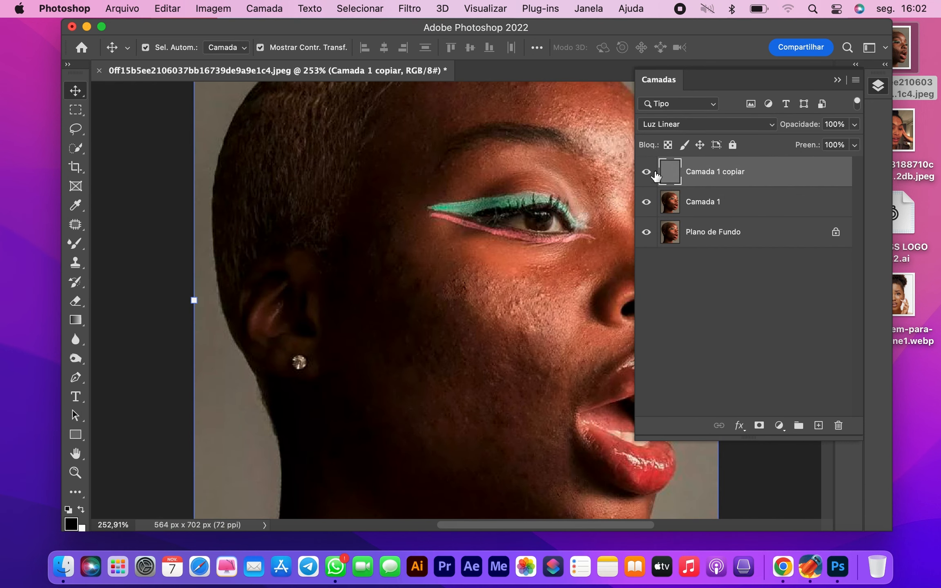
# - Select Camada 1, hide Camada 1 copiar and activate the Mixer Brush tool
pyautogui.click(734, 208)
pyautogui.hscroll(3, 530, 304)
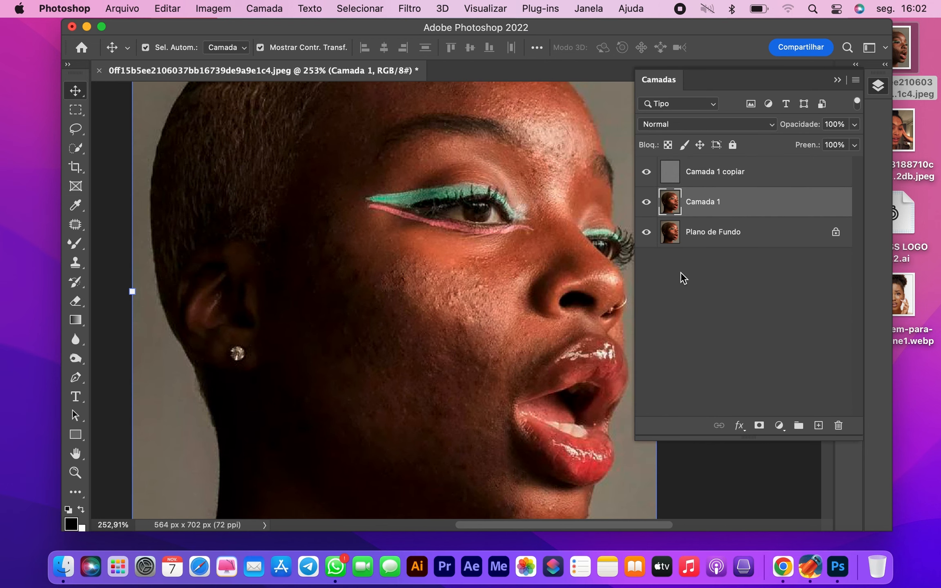
pyautogui.scroll(-2, 606, 227)
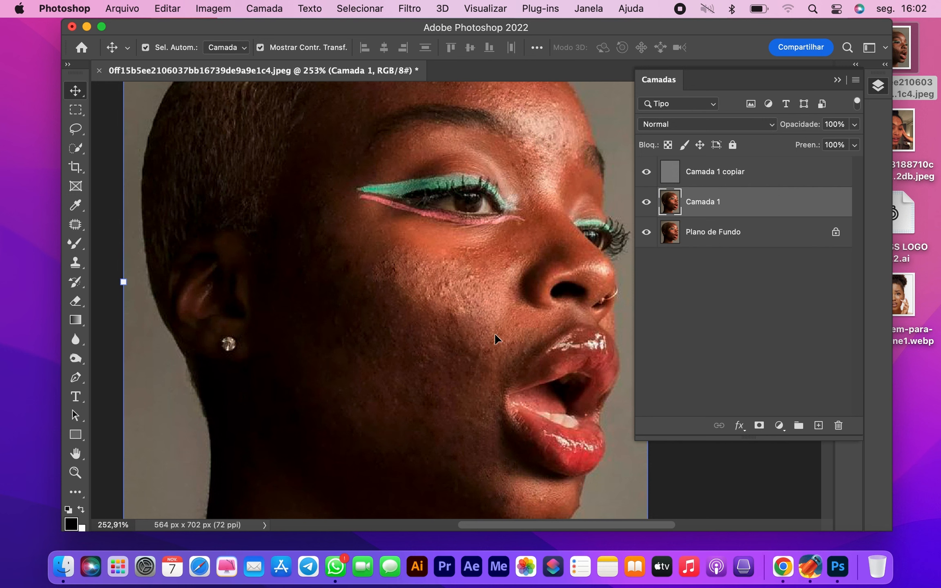
pyautogui.scroll(-5, 405, 326)
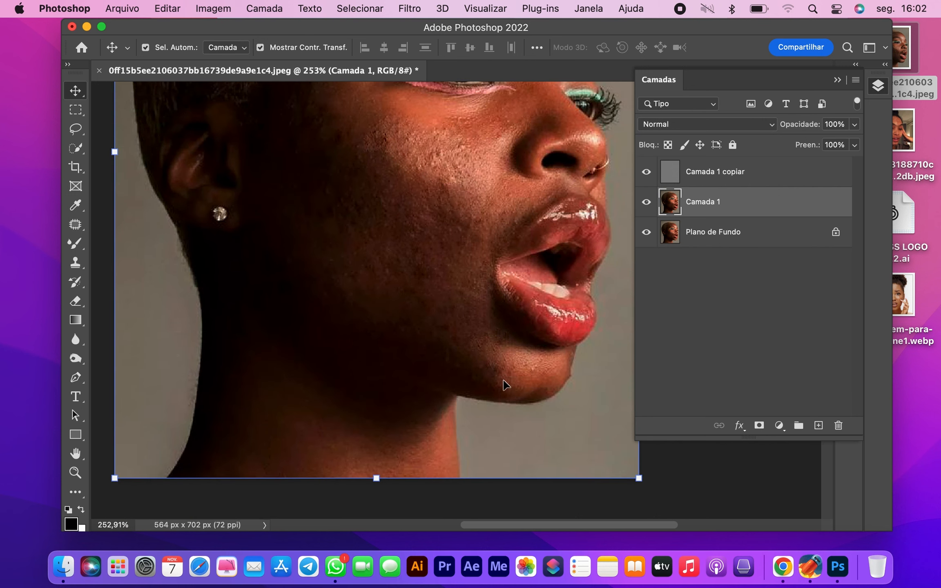
pyautogui.scroll(4, 491, 367)
pyautogui.hscroll(-1, 441, 315)
pyautogui.scroll(-3, 450, 326)
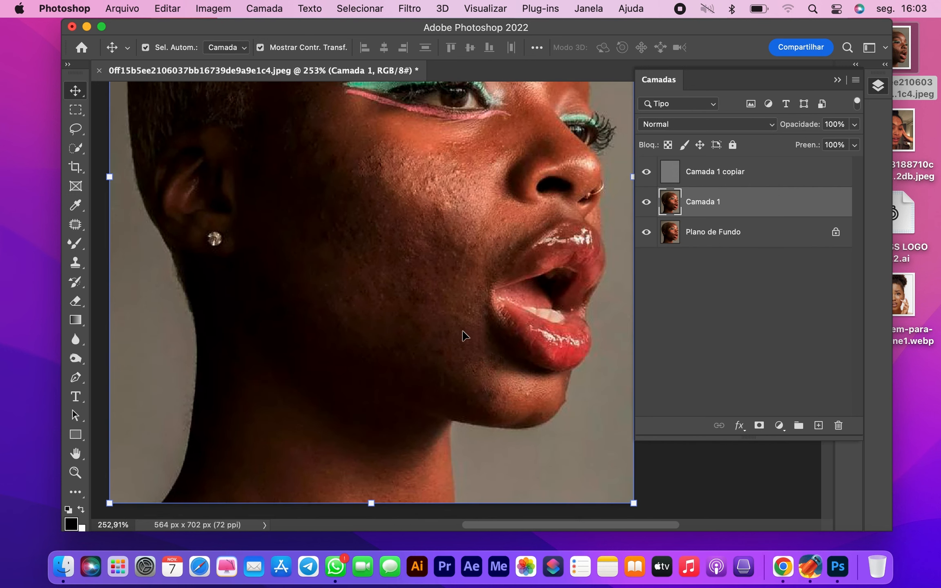
pyautogui.click(75, 244)
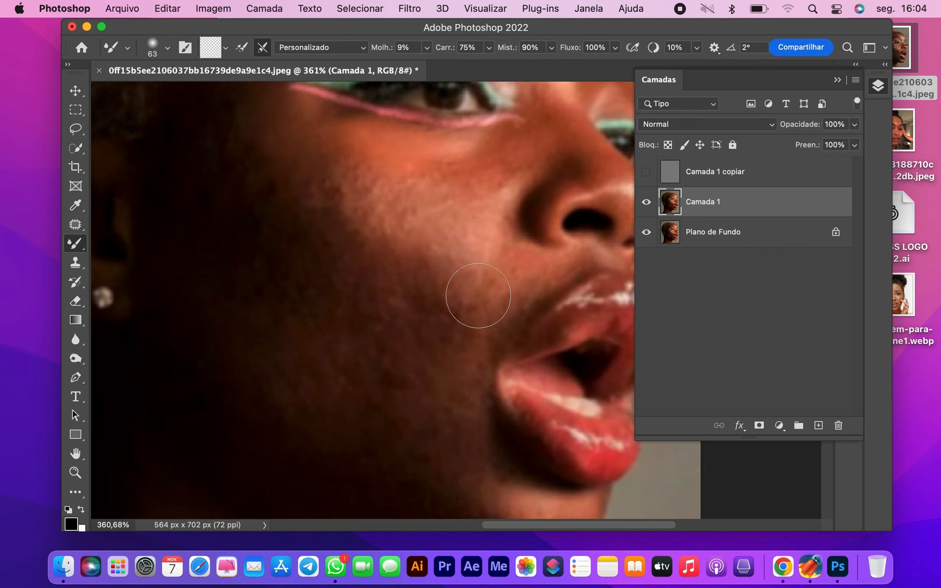
# - Smooth the skin on the cheek and under the eye on Camada 1 with the Mixer Brush, reducing its size to 50 px
pyautogui.scroll(-5, 341, 333)
pyautogui.scroll(4, 357, 309)
pyautogui.click(168, 48)
pyautogui.moveTo(168, 92)
pyautogui.mouseDown()
pyautogui.moveTo(155, 93)
pyautogui.moveTo(202, 92)
pyautogui.moveTo(167, 93)
pyautogui.mouseUp()
pyautogui.click(518, 252)
pyautogui.scroll(5, 535, 300)
pyautogui.click(167, 47)
pyautogui.click(489, 229)
pyautogui.click(167, 48)
pyautogui.click(429, 322)
# - Blend the skin beside the corner of the mouth with the 50 px Mixer Brush
pyautogui.click(167, 48)
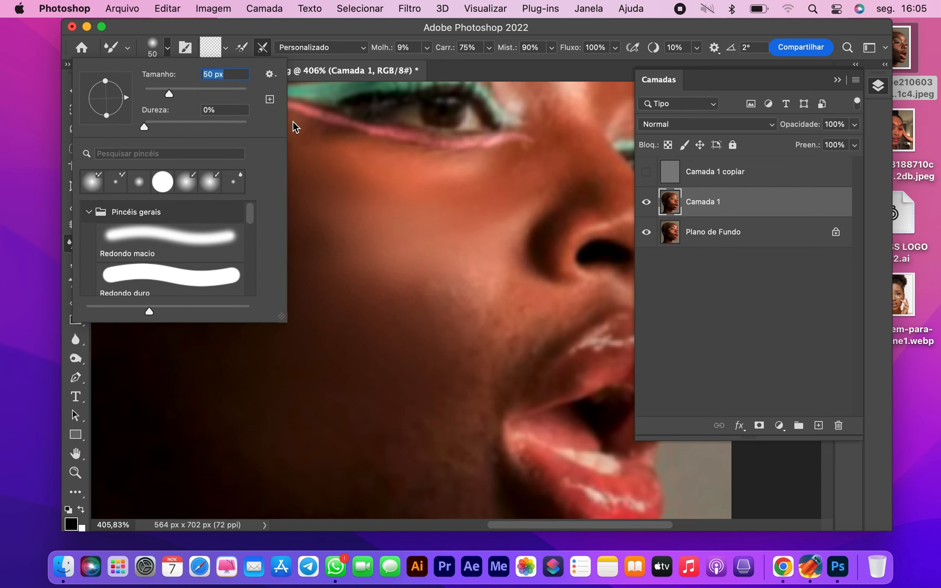
pyautogui.click(507, 335)
pyautogui.moveTo(506, 335); pyautogui.dragTo(486, 390)
pyautogui.scroll(-5, 454, 302)
pyautogui.scroll(-2, 452, 464)
# - Set the Mixer Brush size to 25 px and blend the skin on the chin below the lower lip
pyautogui.click(168, 48)
pyautogui.moveTo(167, 94); pyautogui.dragTo(156, 94)
pyautogui.scroll(5, 445, 347)
pyautogui.click(506, 467)
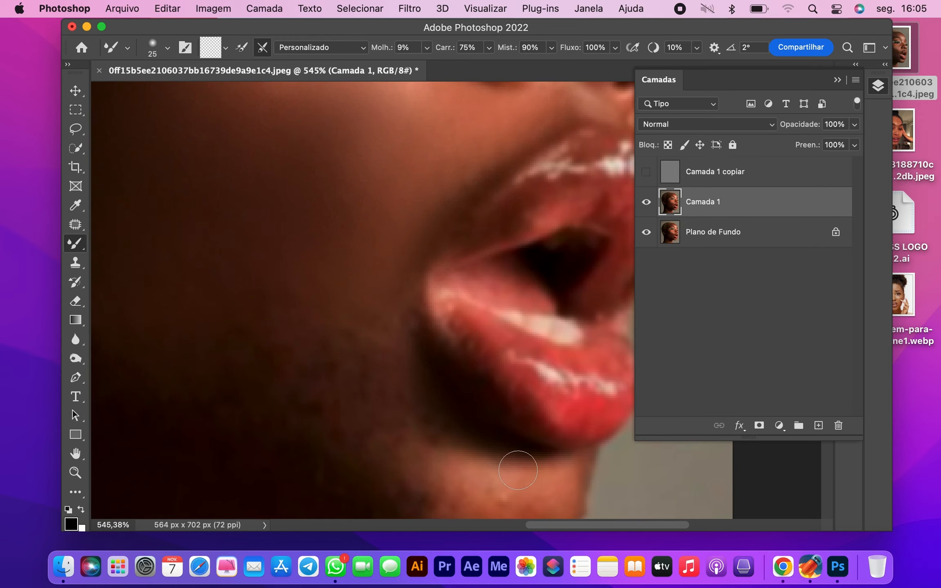
pyautogui.moveTo(517, 469); pyautogui.dragTo(397, 465)
pyautogui.scroll(-3, 408, 453)
pyautogui.moveTo(533, 415); pyautogui.dragTo(357, 428)
pyautogui.scroll(-3, 315, 384)
# - Set the Mixer Brush size to 74 px and smooth the skin along the jaw and neck
pyautogui.click(168, 48)
pyautogui.moveTo(156, 94); pyautogui.dragTo(180, 93)
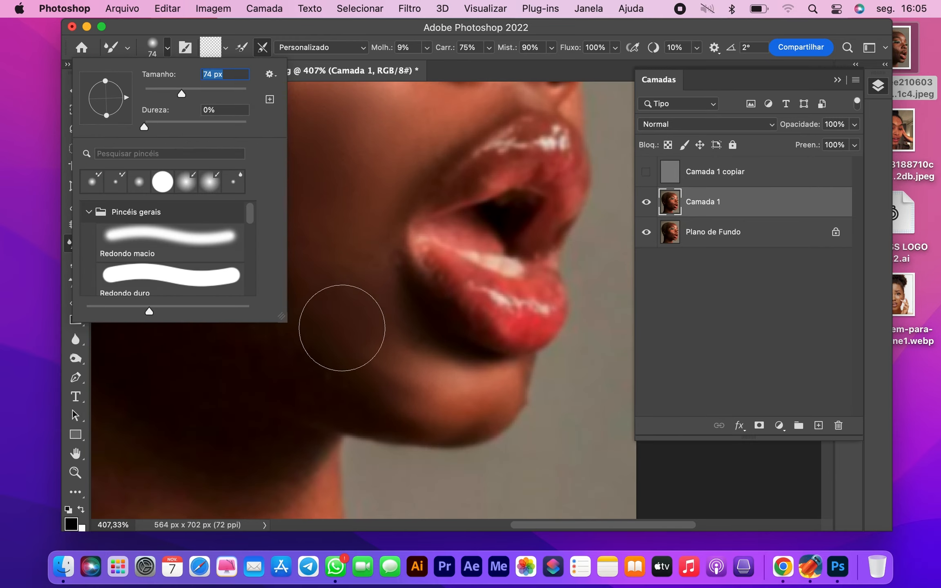
pyautogui.click(342, 328)
pyautogui.scroll(-4, 342, 327)
pyautogui.hscroll(-5, 343, 328)
pyautogui.moveTo(516, 345)
pyautogui.mouseDown()
pyautogui.moveTo(252, 395)
pyautogui.moveTo(116, 396)
pyautogui.mouseUp()
pyautogui.scroll(10, 307, 332)
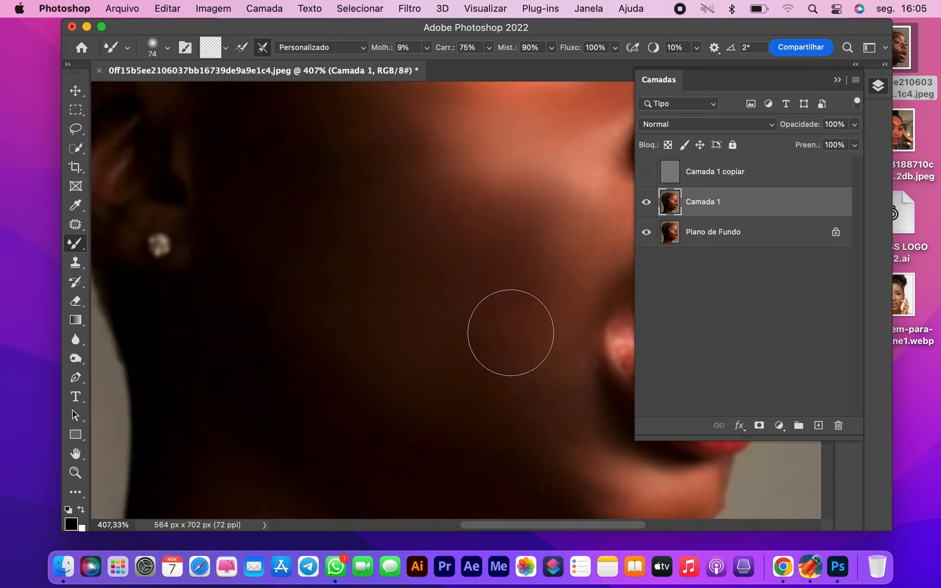
# - Set the Mixer Brush size to 40 px and blend the skin around the near eye and the bridge of the nose
pyautogui.scroll(1, 343, 248)
pyautogui.click(168, 48)
pyautogui.moveTo(181, 94); pyautogui.dragTo(164, 93)
pyautogui.click(586, 347)
pyautogui.moveTo(586, 346); pyautogui.dragTo(569, 319)
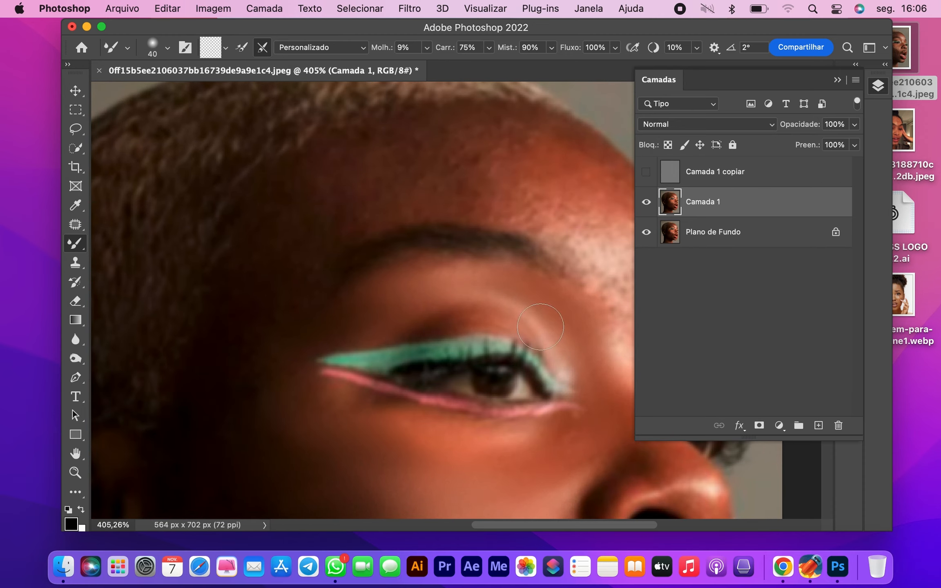
pyautogui.hscroll(3, 342, 305)
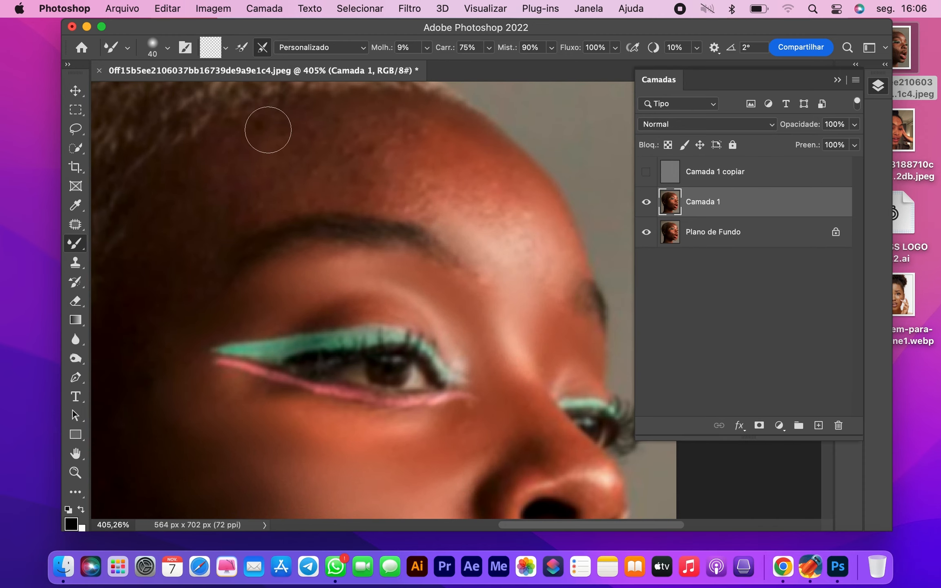
# - Set the Mixer Brush size to 73 px and smooth the forehead down to the brow area
pyautogui.click(168, 48)
pyautogui.moveTo(164, 94); pyautogui.dragTo(196, 93)
pyautogui.moveTo(370, 181); pyautogui.dragTo(441, 127)
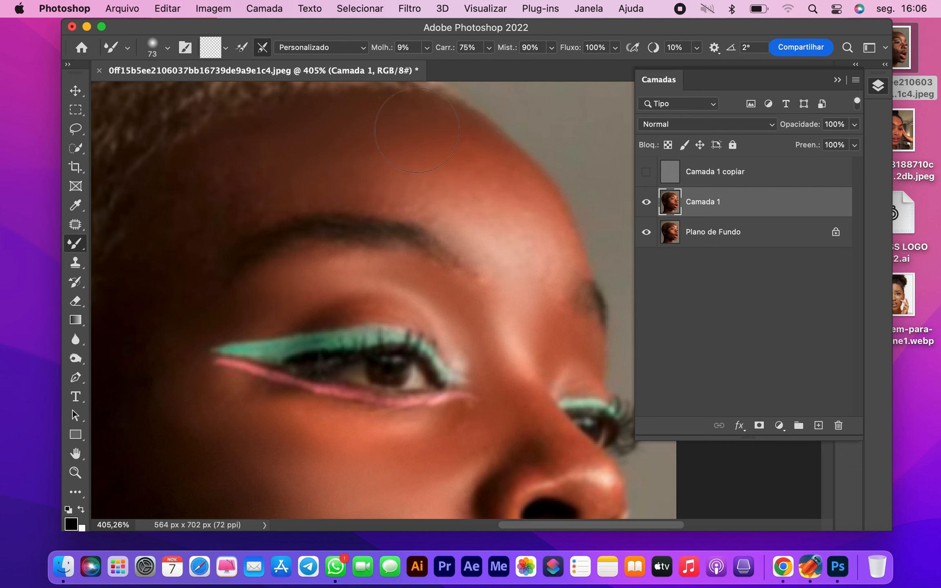
pyautogui.moveTo(501, 229); pyautogui.dragTo(441, 182)
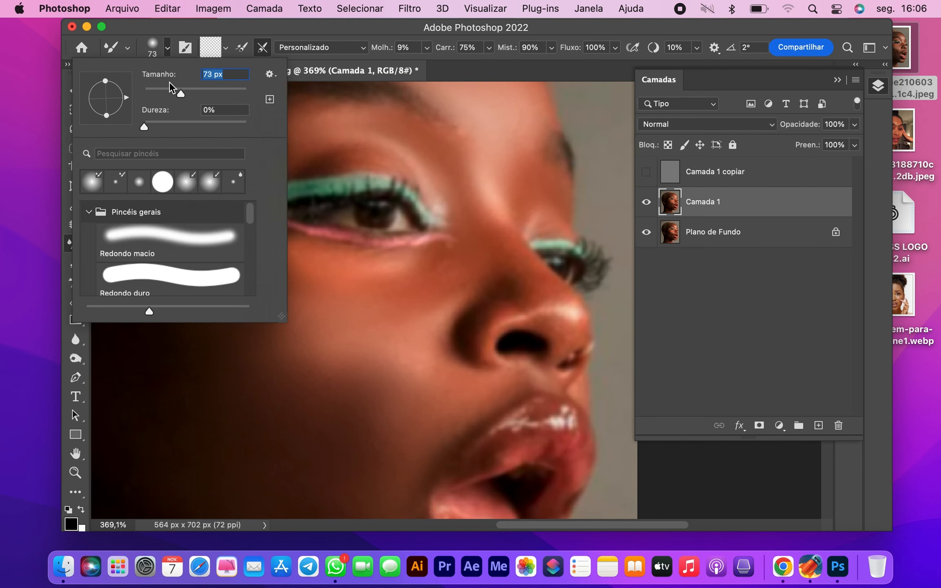
# - Set the Mixer Brush size to 21 px and blend the skin on the nose
pyautogui.write('21')
pyautogui.press('Return')
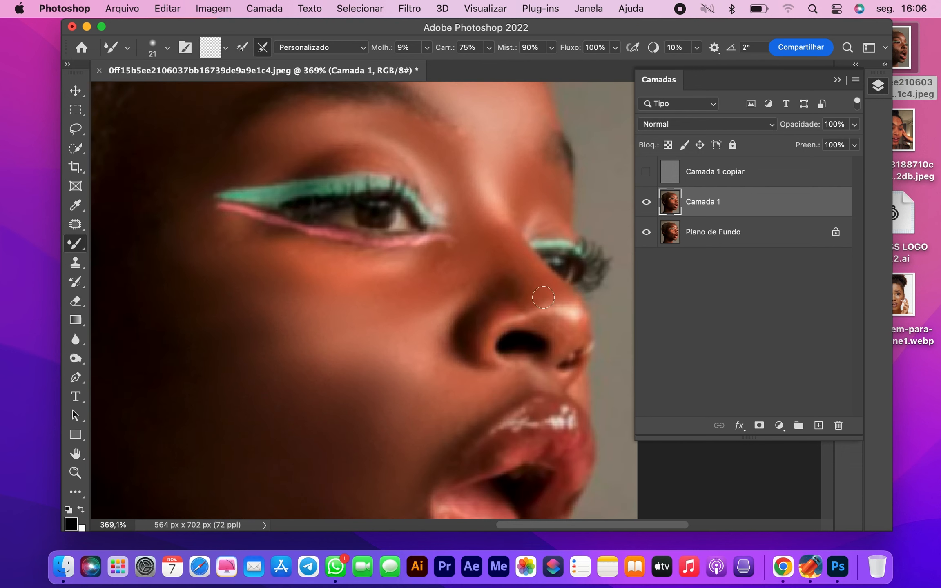
pyautogui.moveTo(576, 308); pyautogui.dragTo(487, 323)
pyautogui.scroll(-5, 540, 362)
pyautogui.scroll(3, 526, 161)
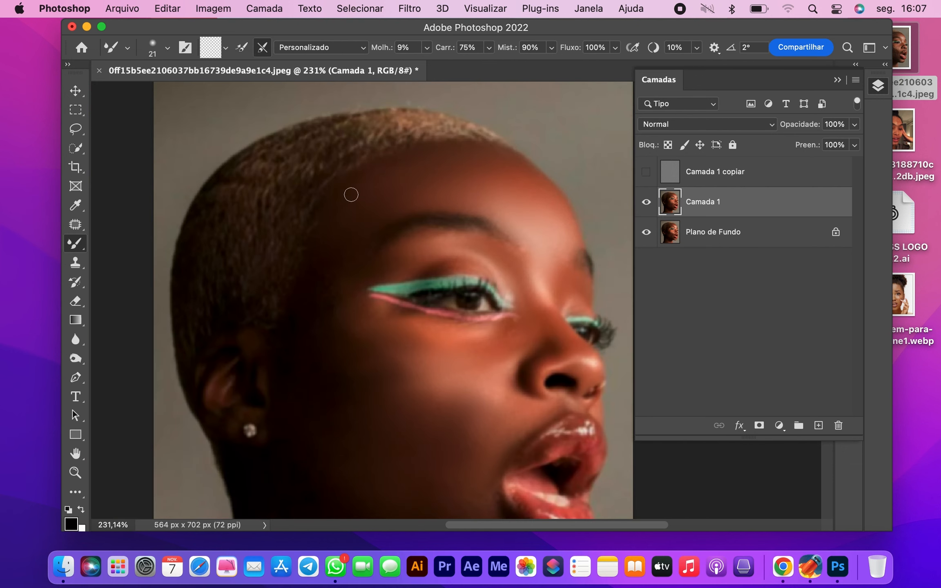
# - Set the Mixer Brush size to 110 px and even out the broad skin areas of the cheek, jaw and neck
pyautogui.scroll(-5, 273, 151)
pyautogui.click(168, 48)
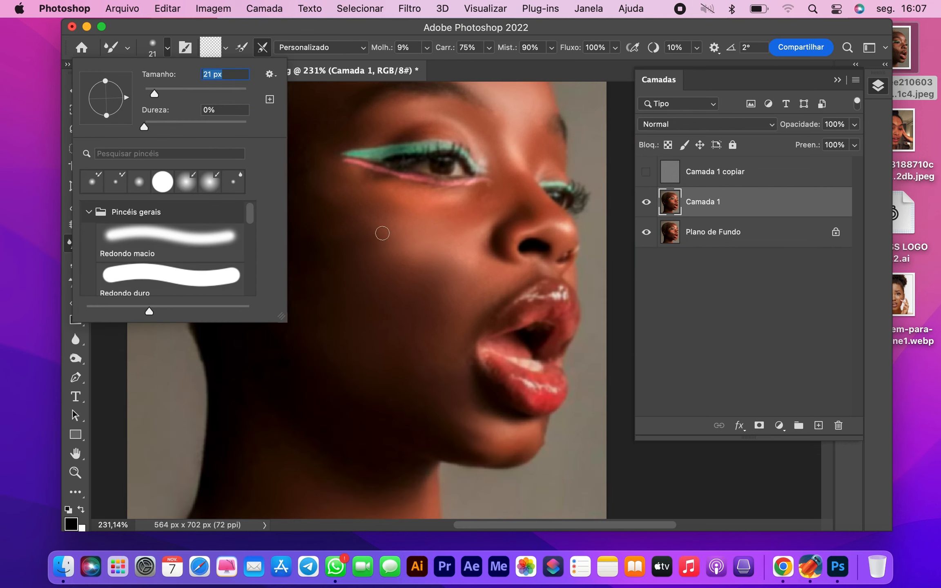
pyautogui.write('110')
pyautogui.press('Return')
pyautogui.scroll(-4, 337, 290)
# - Set the Mixer Brush size to 15 px and smooth the lips and the fine areas around the mouth
pyautogui.click(168, 48)
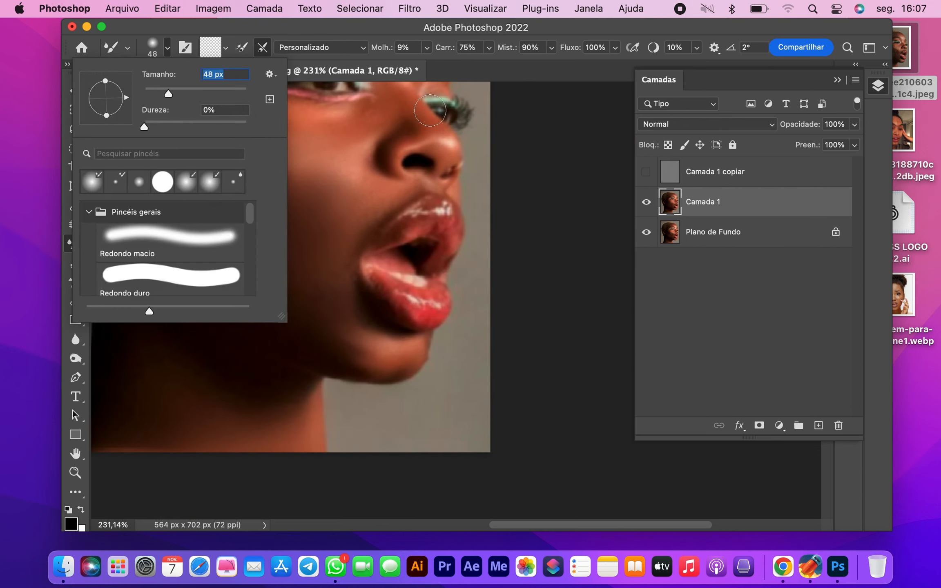
pyautogui.scroll(5, 452, 286)
pyautogui.write('15')
pyautogui.press('Return')
pyautogui.scroll(3, 355, 143)
pyautogui.hscroll(1, 373, 157)
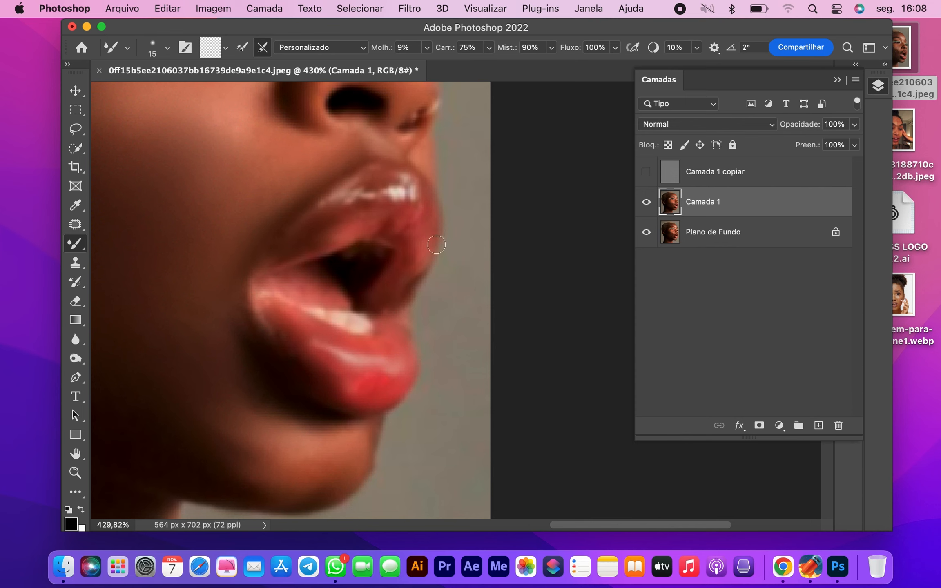
pyautogui.scroll(-5, 375, 313)
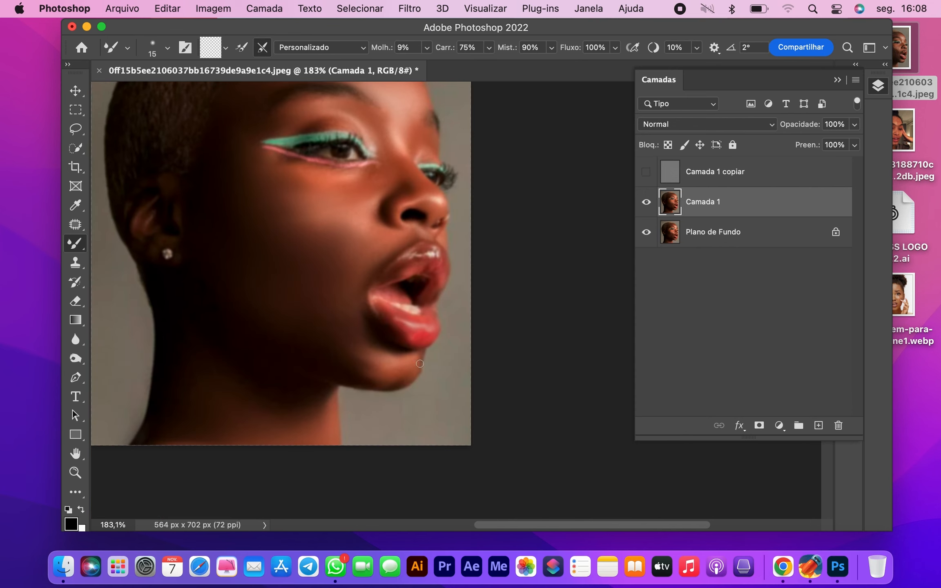
# - Lasso the middle of the cheek on Camada 1 and apply a Gaussian Blur with a radius of 2.7 pixels
pyautogui.rightClick(313, 380)
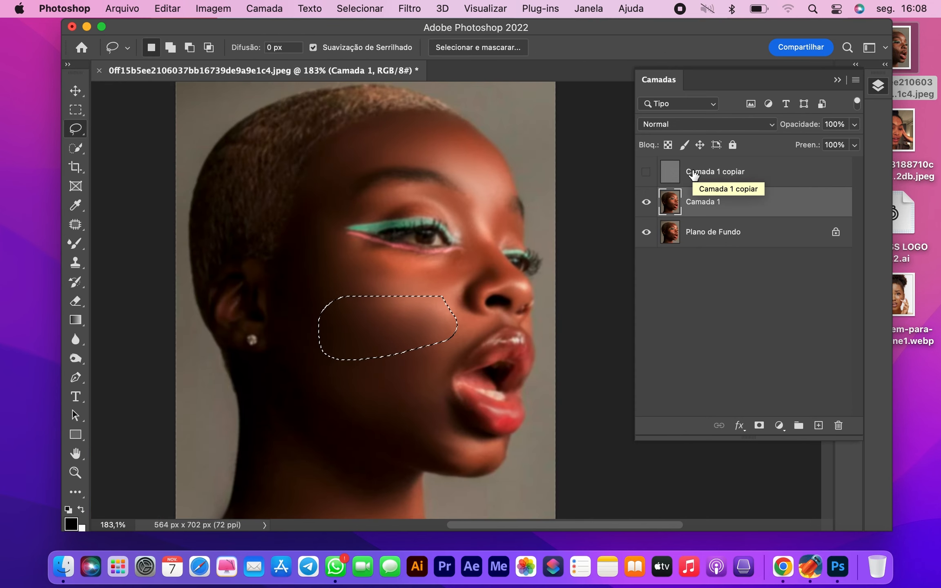
pyautogui.rightClick(396, 300)
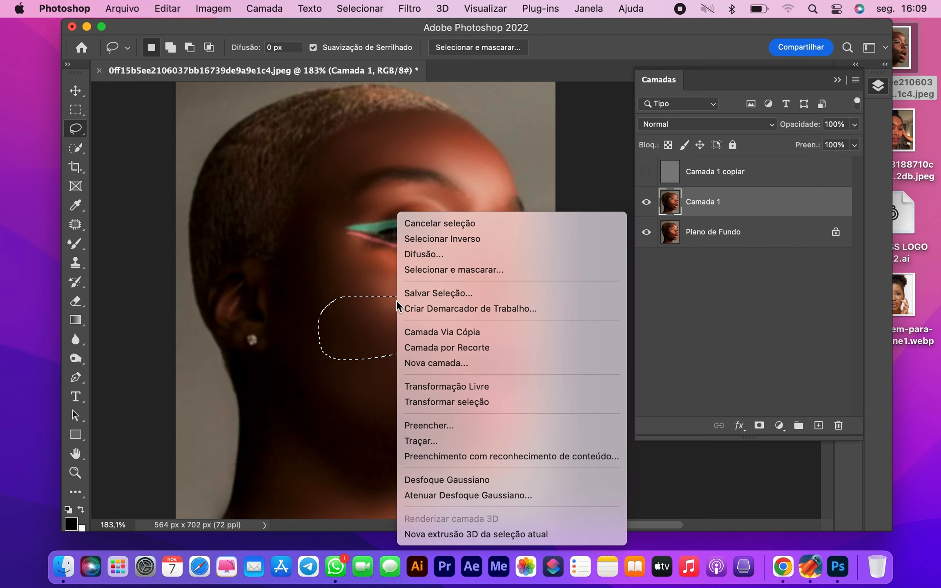
pyautogui.click(483, 481)
pyautogui.click(409, 8)
pyautogui.moveTo(531, 196)
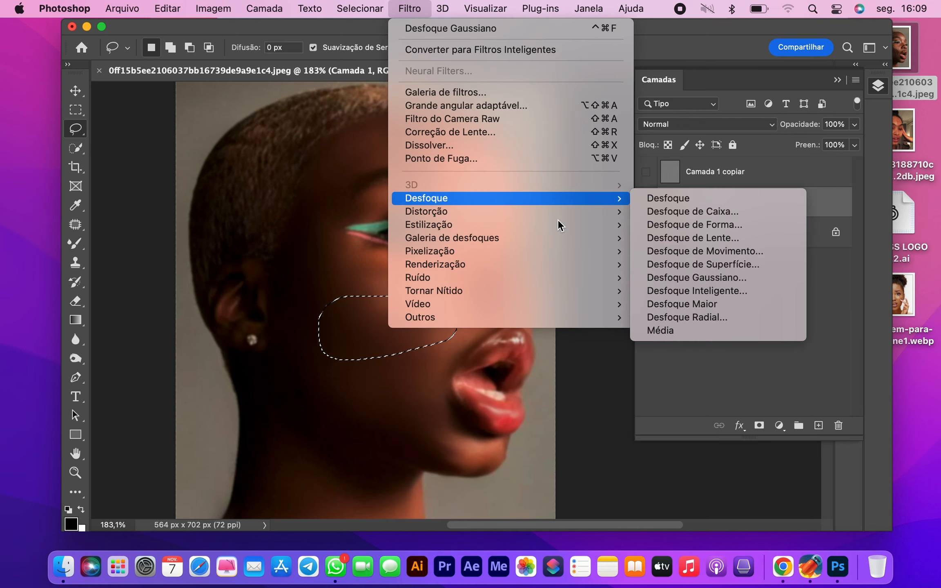
pyautogui.click(703, 278)
pyautogui.moveTo(683, 279); pyautogui.dragTo(689, 279)
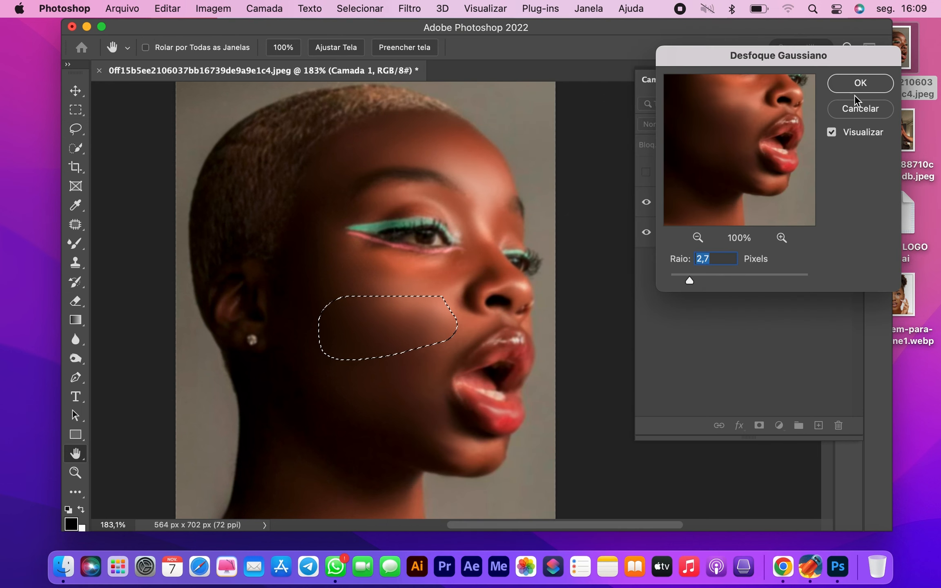
pyautogui.click(854, 89)
# - Lasso the upper cheek below the eye and apply a Surface Blur with radius 20 pixels and threshold 15 levels
pyautogui.click(444, 276)
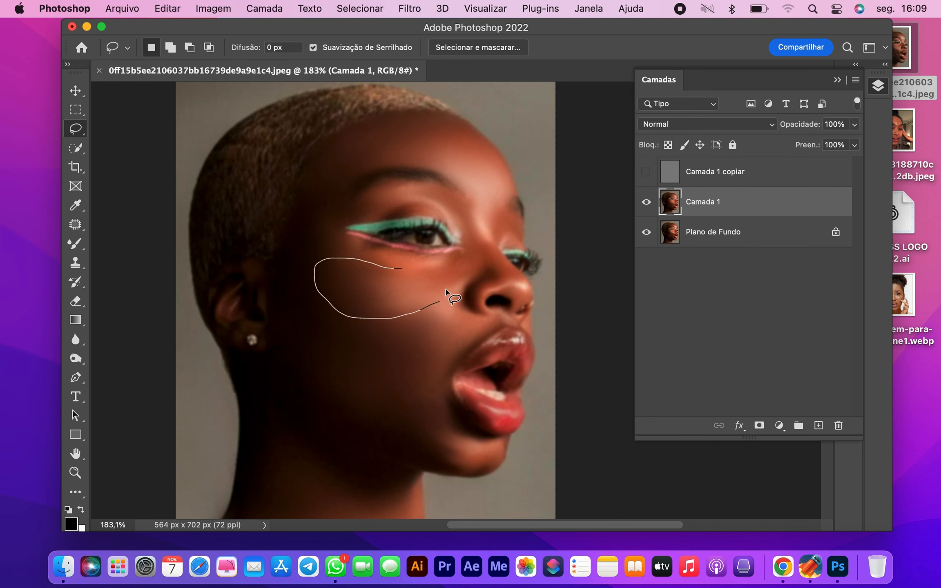
pyautogui.moveTo(446, 290); pyautogui.dragTo(447, 292)
pyautogui.click(409, 8)
pyautogui.moveTo(531, 198)
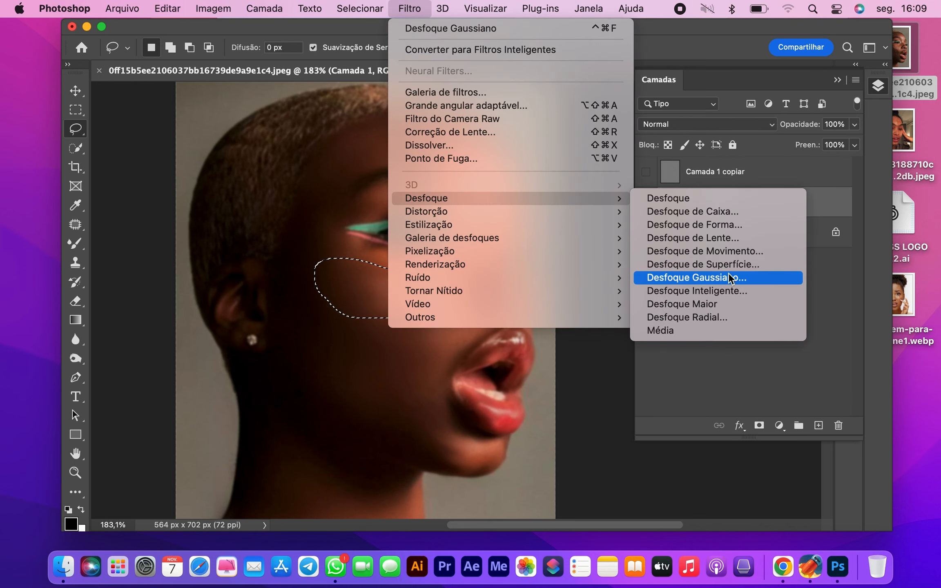
pyautogui.click(725, 264)
pyautogui.moveTo(470, 94); pyautogui.dragTo(664, 94)
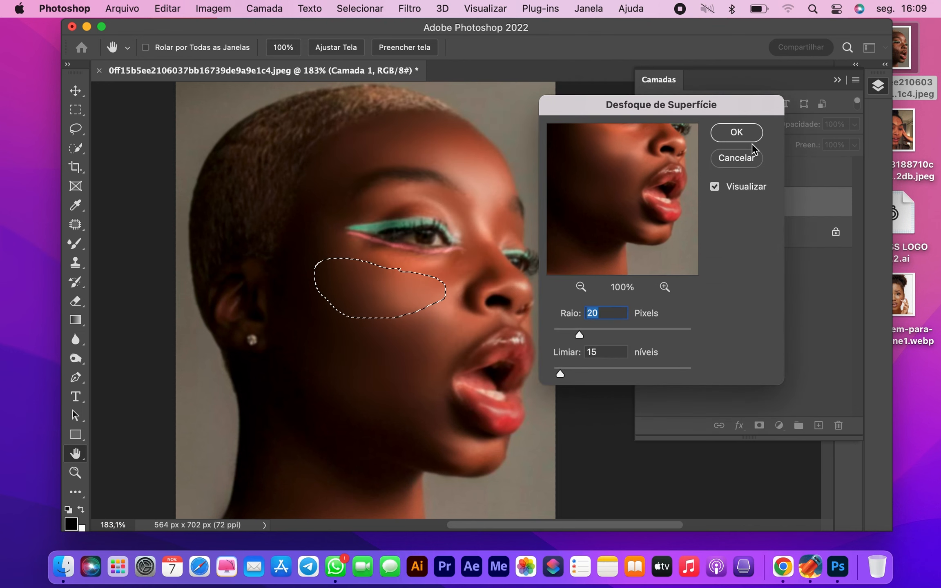
pyautogui.click(740, 128)
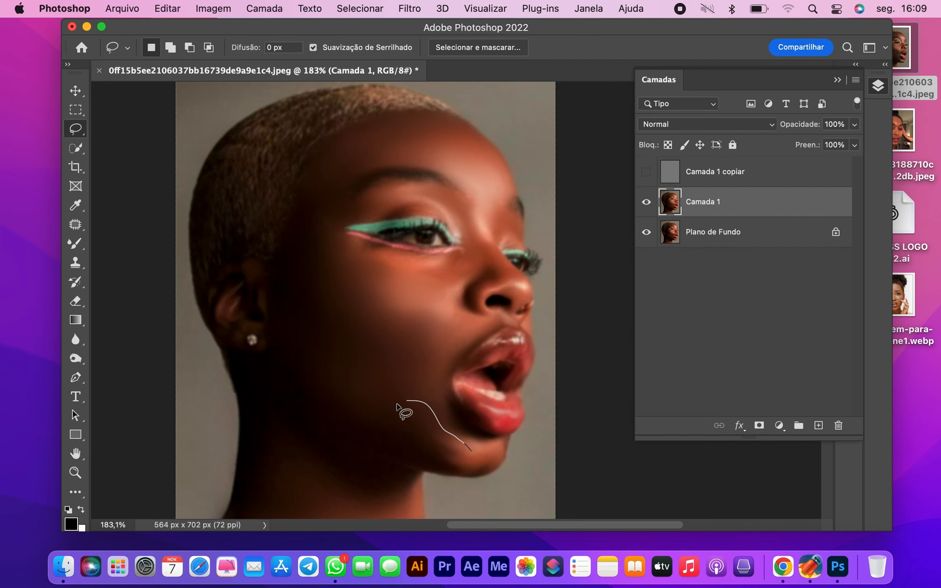
# - Lasso the jaw and chin area, apply a Gaussian Blur with a radius of 2.7 pixels, and clear the selection
pyautogui.moveTo(479, 467); pyautogui.dragTo(482, 465)
pyautogui.click(409, 8)
pyautogui.moveTo(457, 198)
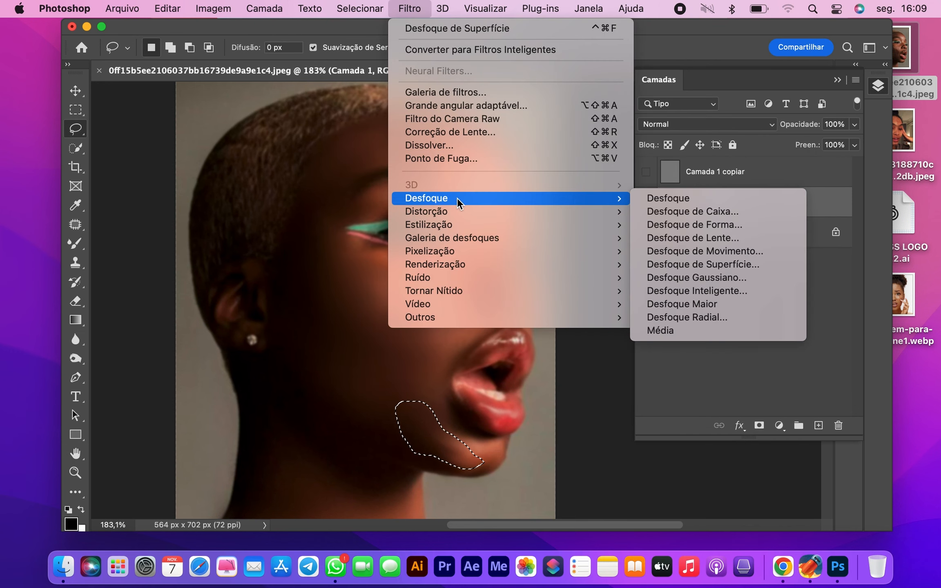
pyautogui.click(723, 277)
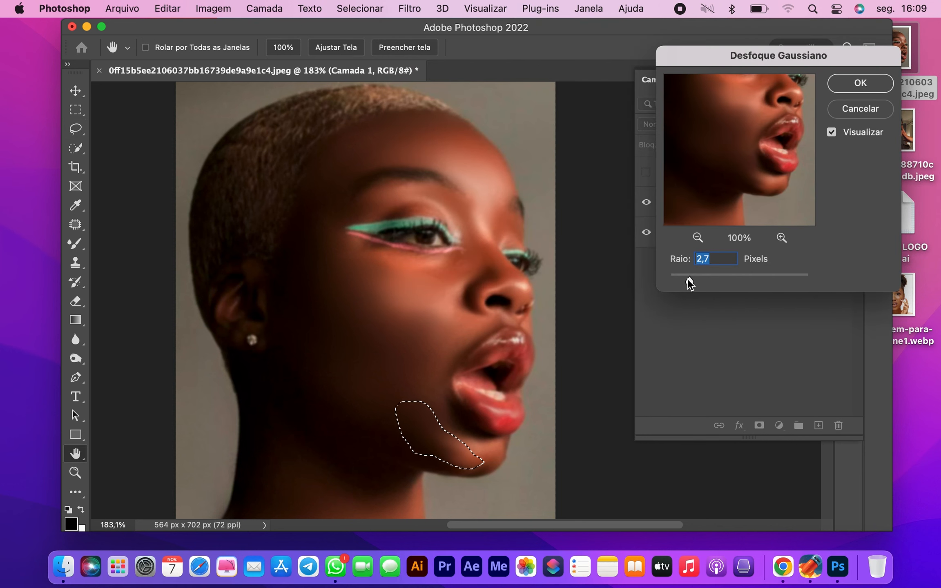
pyautogui.click(860, 84)
pyautogui.press('super+d')
pyautogui.scroll(-3, 464, 329)
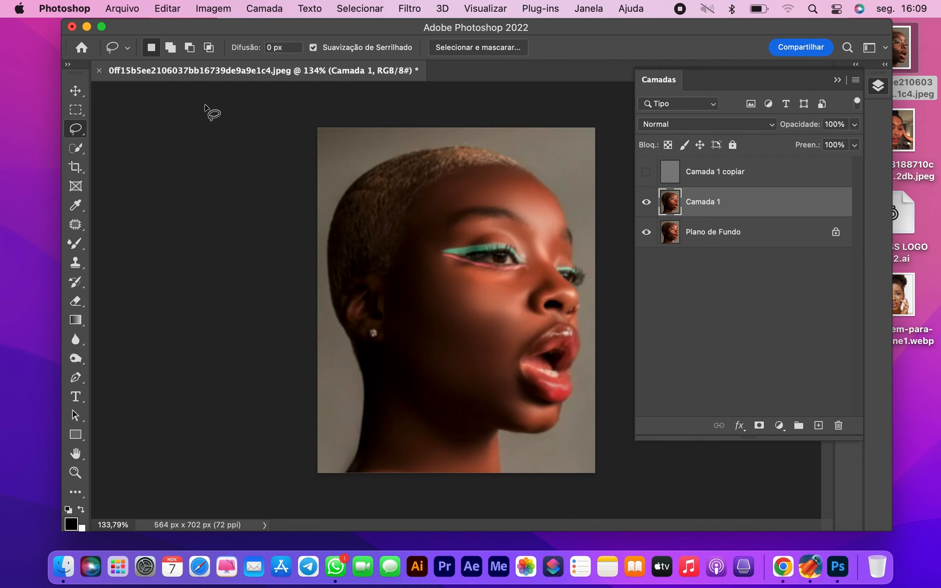
# - Show the texture layer Camada 1 copiar again and inspect the skin with the Move tool active
pyautogui.click(76, 91)
pyautogui.click(646, 171)
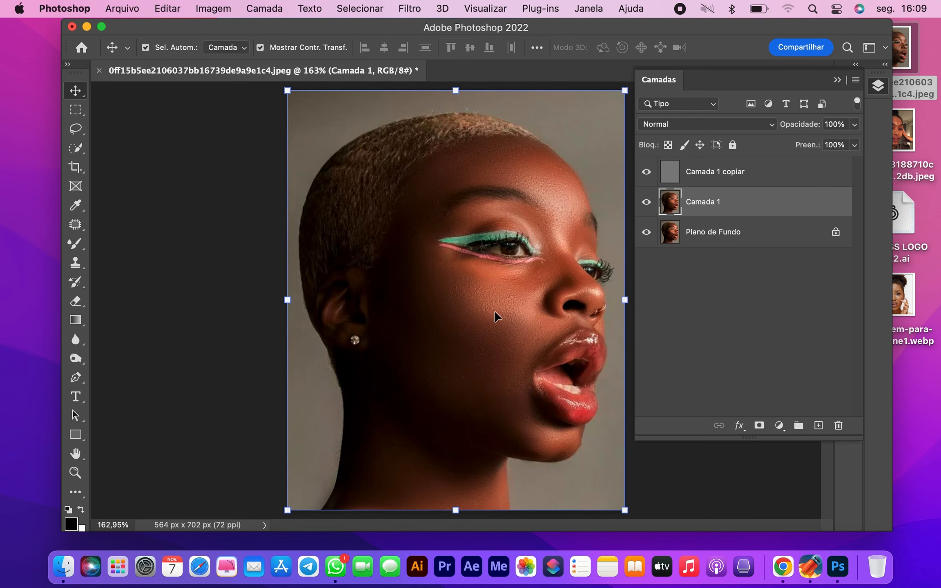
pyautogui.scroll(5, 494, 310)
pyautogui.scroll(-5, 490, 229)
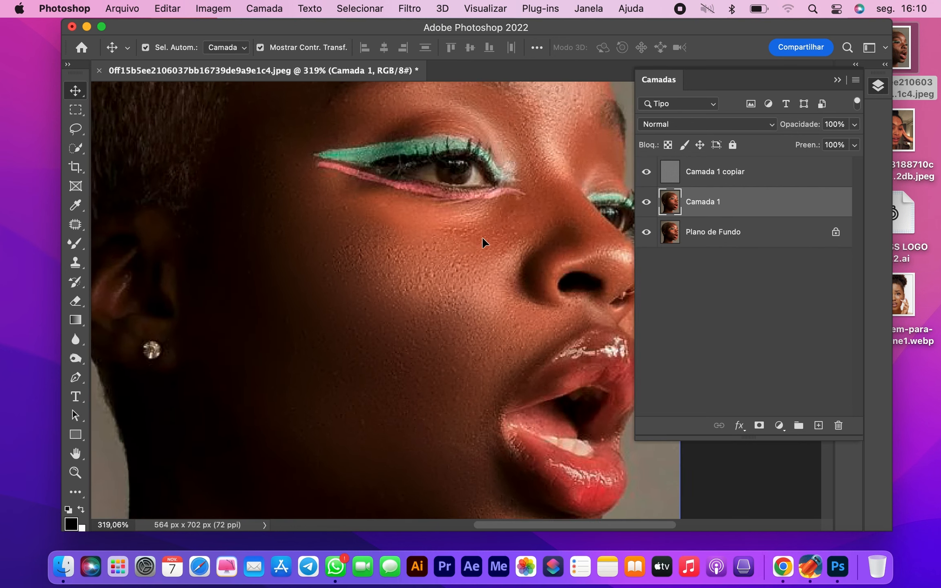
# - Group Camada 1 and Camada 1 copiar, and toggle the group's visibility to compare the retouch with the background
pyautogui.keyDown('shift'); pyautogui.click(752, 170); pyautogui.keyUp('shift')
pyautogui.click(799, 425)
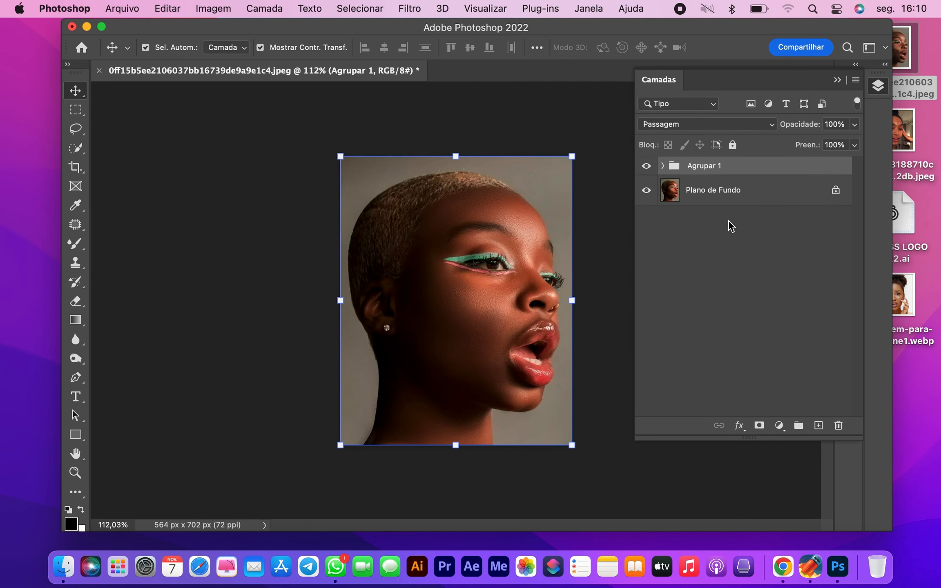
pyautogui.click(646, 169)
pyautogui.click(645, 165)
pyautogui.scroll(5, 531, 310)
pyautogui.scroll(-5, 531, 312)
pyautogui.scroll(8, 531, 312)
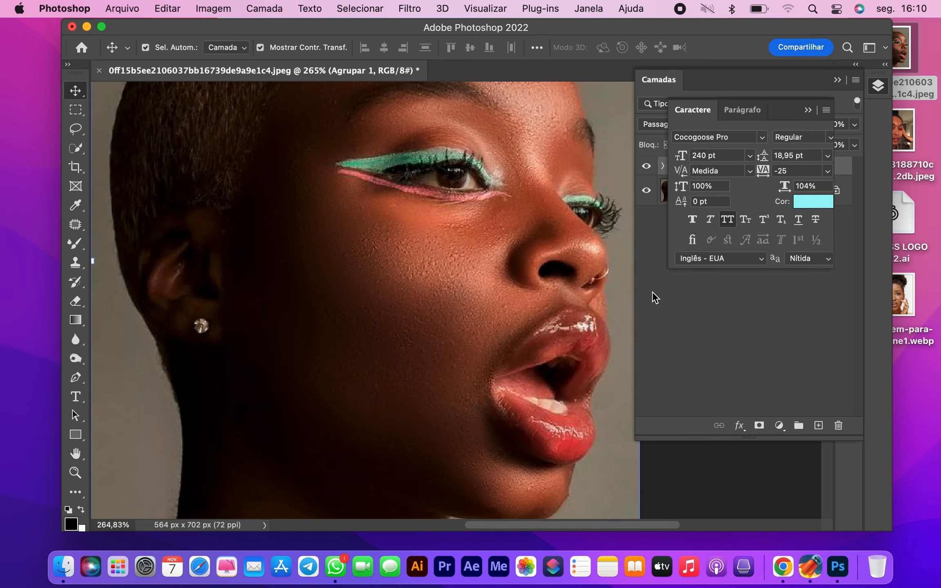